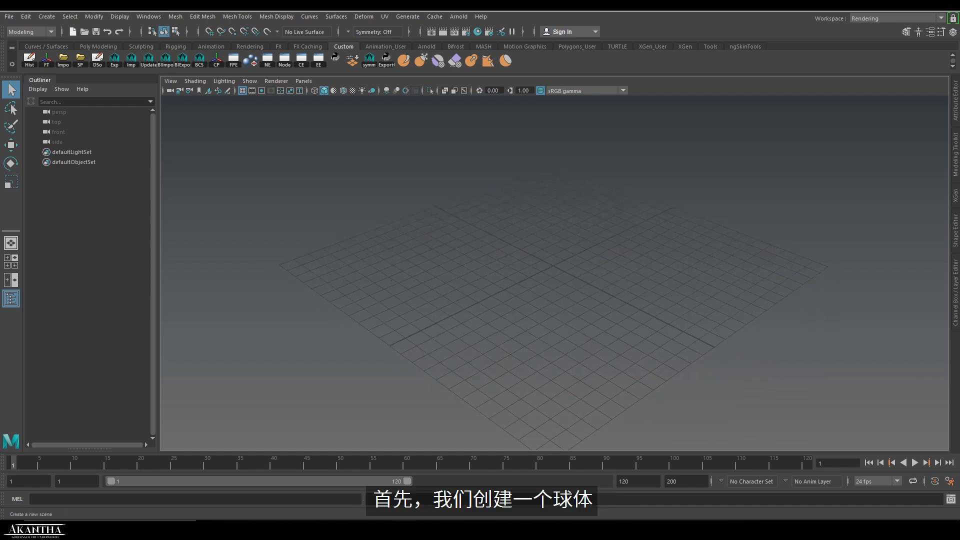
- Create a polygon sphere at the centre of the grid
click(47, 16)
mouse_move(76, 52)
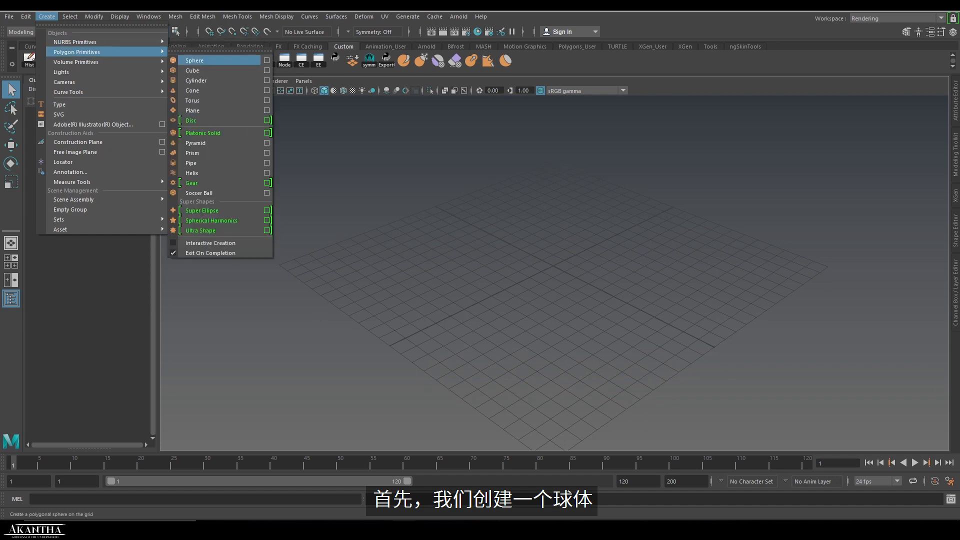
click(195, 60)
key(f)
click(740, 280)
alt+drag(740, 280, 680, 310)
scroll(700, 310, down, 5)
scroll(700, 315, down, 3)
- Make the sphere the live surface and activate the Quad Draw tool
click(552, 293)
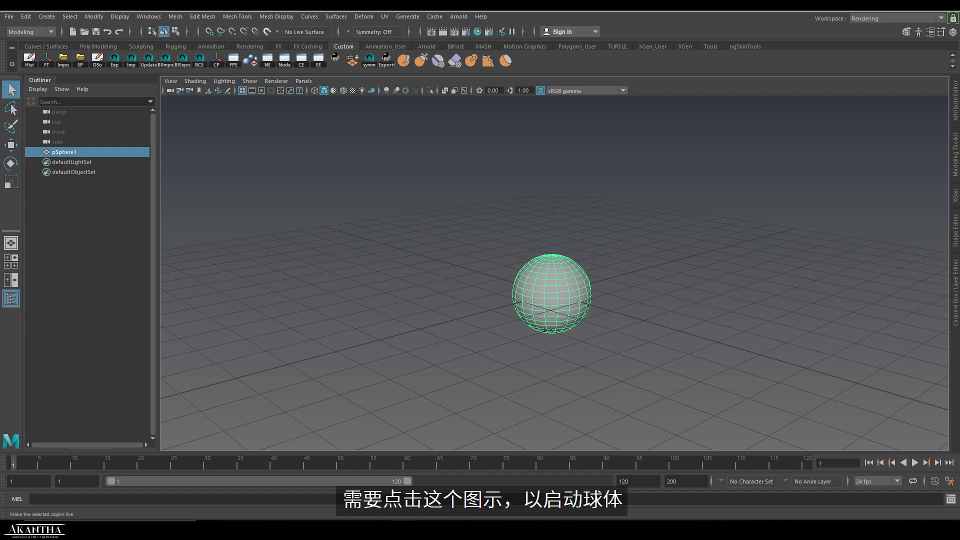
click(267, 32)
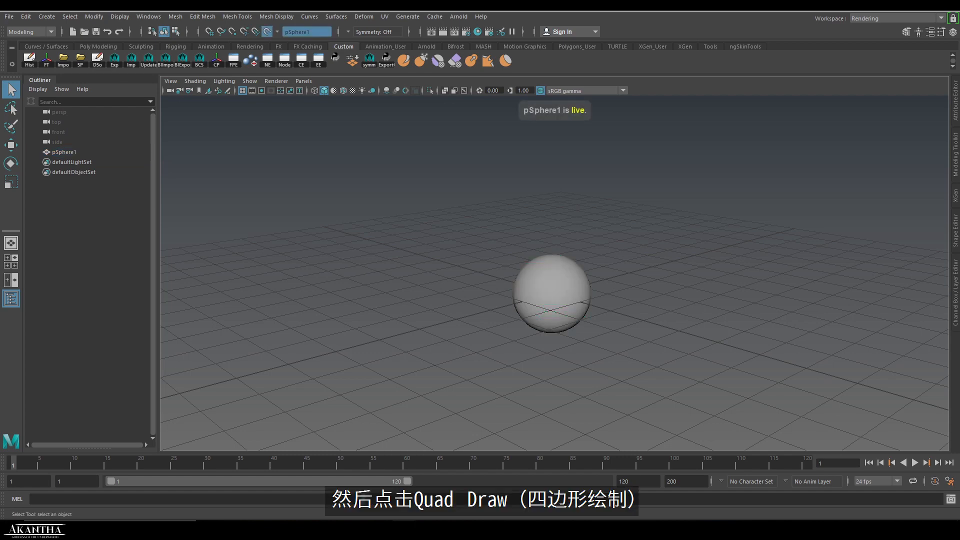
click(906, 32)
click(903, 388)
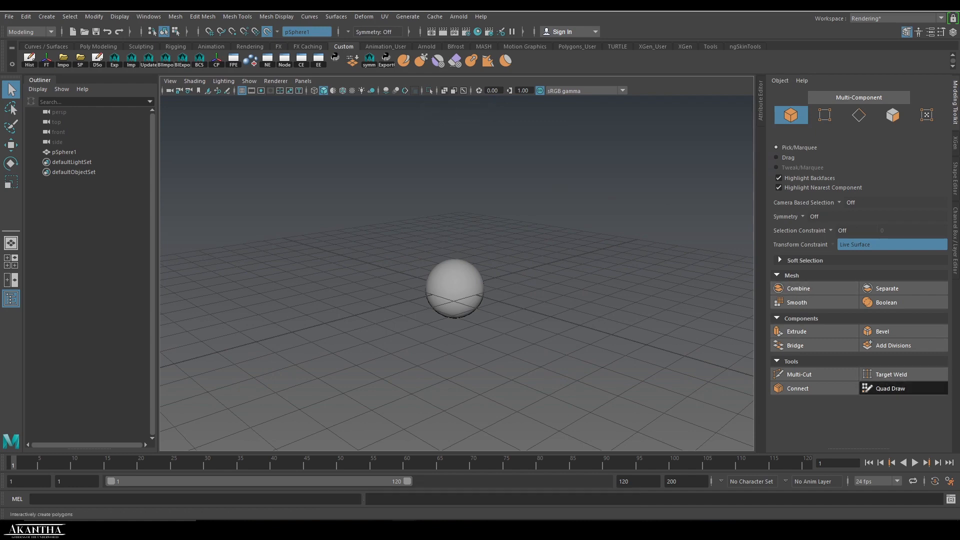
- Place four points on the front of the sphere and fill them as a first quad face
alt+middle_drag(455, 289, 452, 255)
alt+right_drag(452, 255, 480, 255)
alt+drag(480, 255, 450, 275)
alt+right_drag(450, 275, 485, 275)
alt+middle_drag(485, 275, 495, 370)
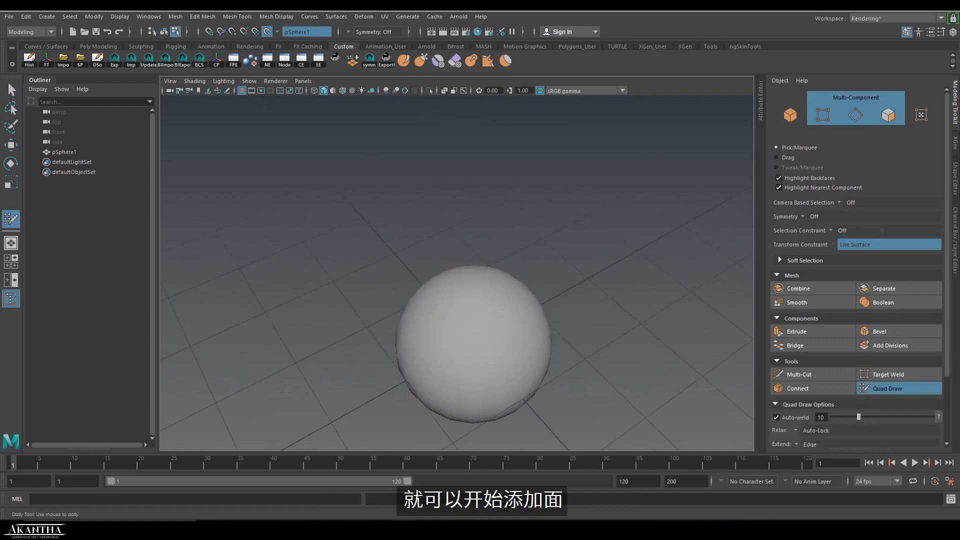
alt+drag(495, 370, 505, 355)
click(502, 307)
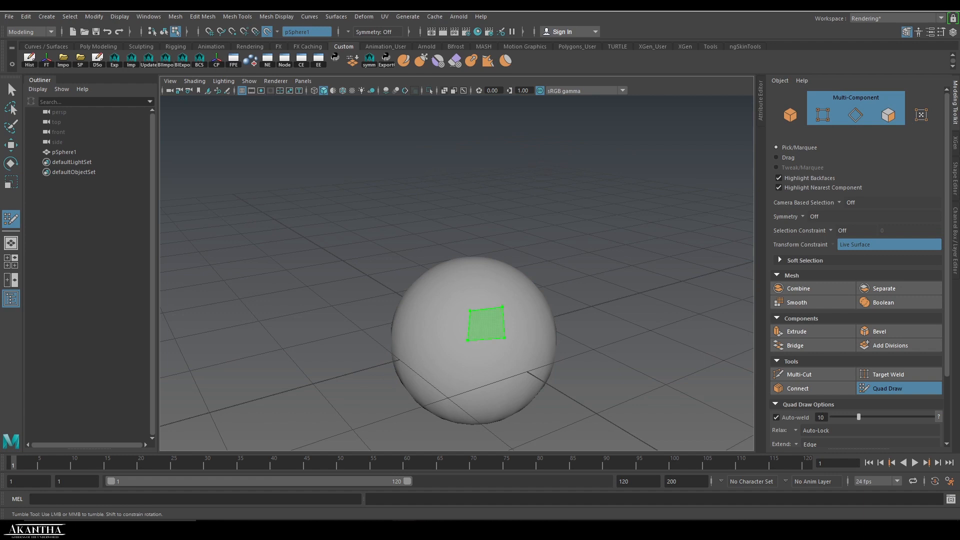
shift+click(487, 325)
- Extend the quad into a strip of four faces across the sphere and add a second row of faces above it
alt+drag(487, 325, 460, 322)
shift+click(511, 316)
shift+click(505, 321)
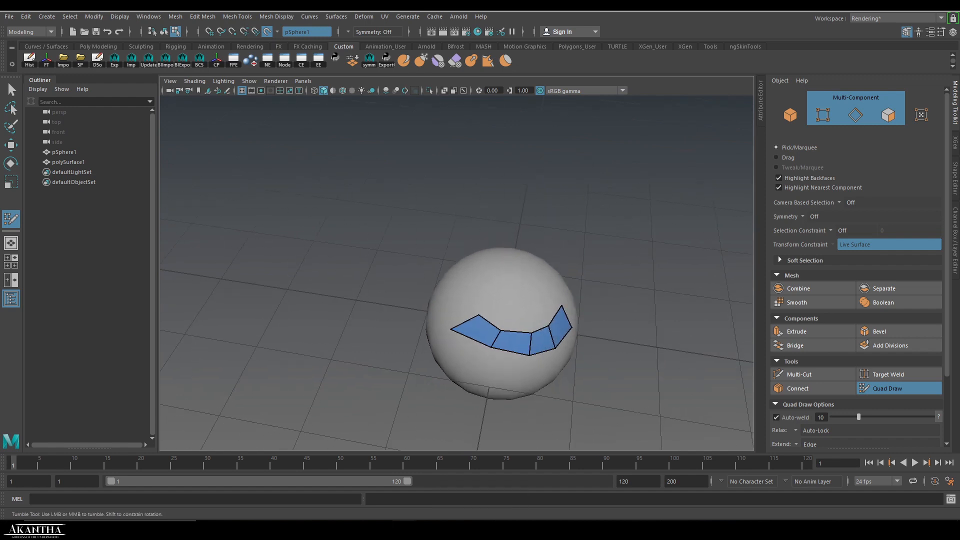
shift+click(509, 320)
click(537, 300)
shift+click(541, 317)
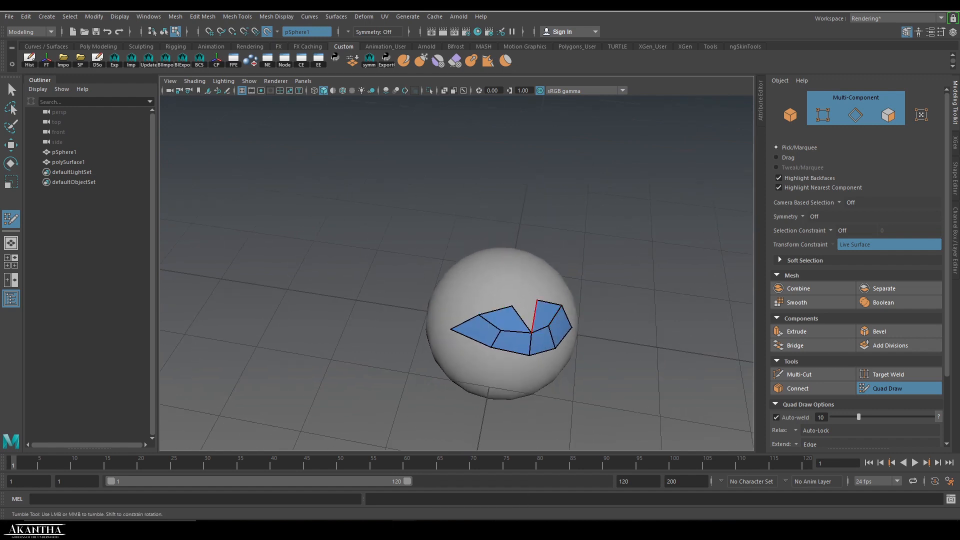
- Add two quad faces beneath the strip on the sphere, sharing its lower edges
alt+drag(522, 294, 480, 302)
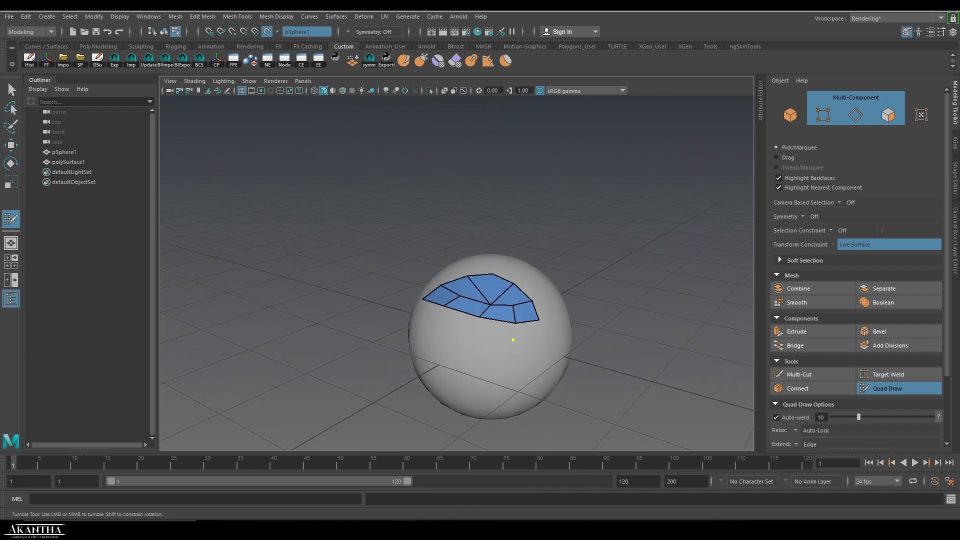
click(545, 348)
shift+click(529, 334)
click(480, 340)
shift+click(497, 331)
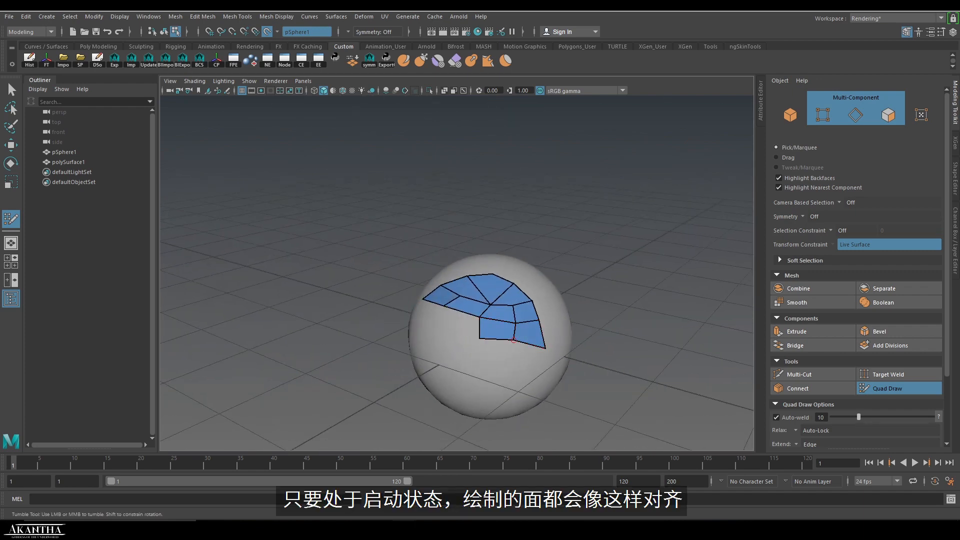
- Reshape the drawn patch on the live sphere by moving its vertices and relaxing the area around the inner vertices
drag(514, 340, 477, 358)
mouse_move(523, 322)
alt+mouse_down()
mouse_move(450, 295)
mouse_move(511, 309)
mouse_move(463, 327)
mouse_move(501, 321)
alt+mouse_up()
mouse_move(463, 327)
mouse_down()
mouse_move(467, 316)
mouse_move(429, 315)
mouse_move(439, 307)
mouse_move(472, 317)
mouse_up()
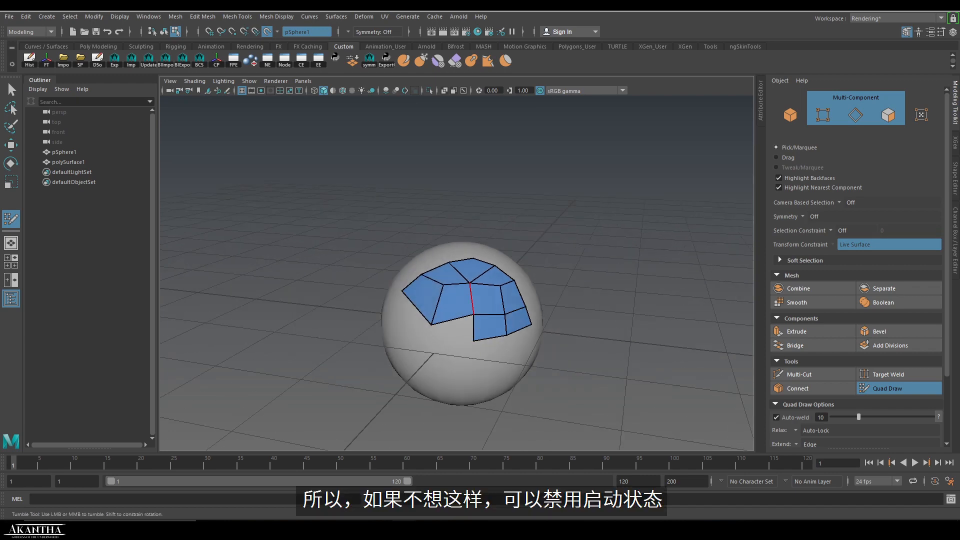
shift+drag(475, 282, 443, 288)
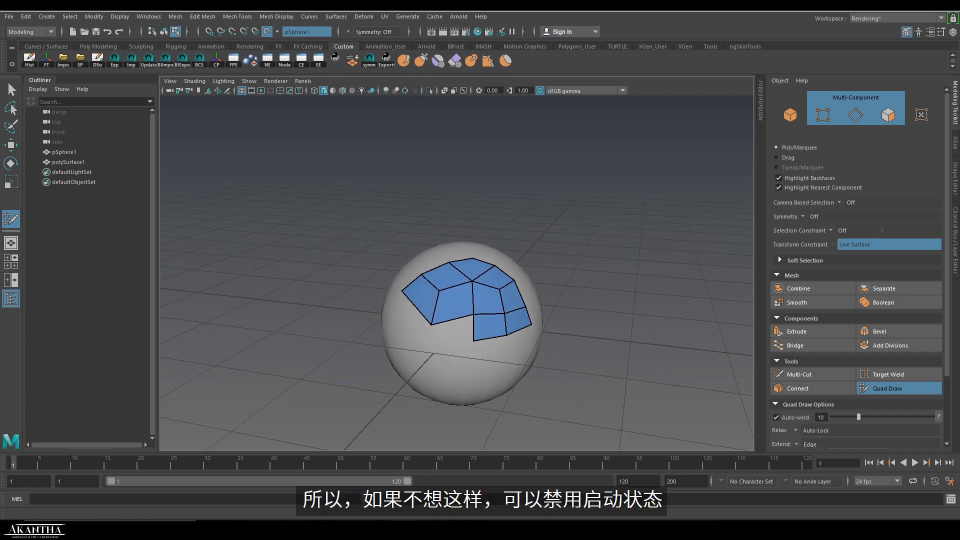
- Turn off the live surface, switch to wireframe display, and draw another quad below the patch that extends off the sphere
click(267, 31)
mouse_move(462, 325)
alt+mouse_down()
mouse_move(471, 298)
mouse_move(430, 326)
mouse_move(465, 323)
alt+mouse_up()
key(4)
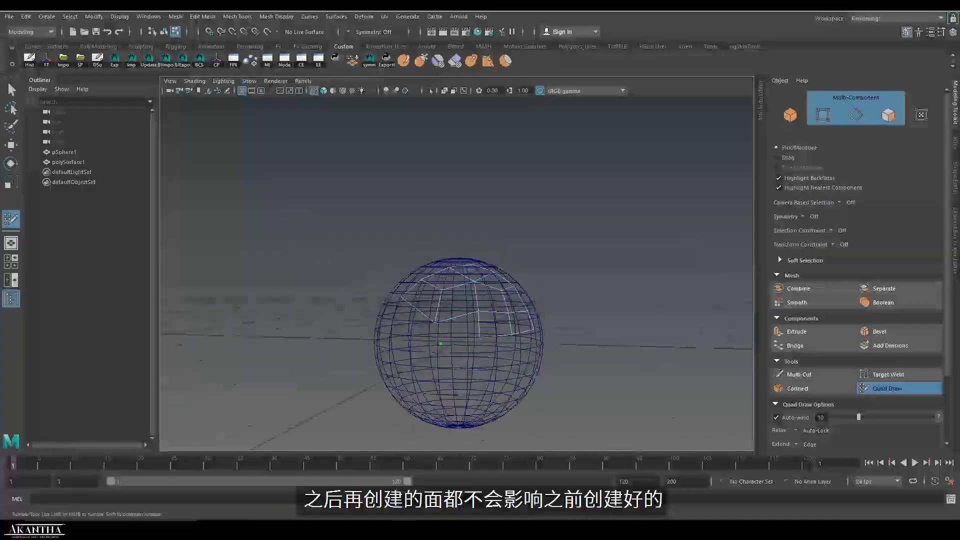
shift+click(458, 328)
mouse_move(457, 328)
alt+mouse_down()
mouse_move(462, 400)
mouse_move(473, 402)
mouse_move(550, 325)
mouse_move(545, 345)
alt+mouse_up()
shift+click(452, 417)
mouse_move(612, 315)
mouse_down()
mouse_move(628, 272)
mouse_move(620, 320)
mouse_up()
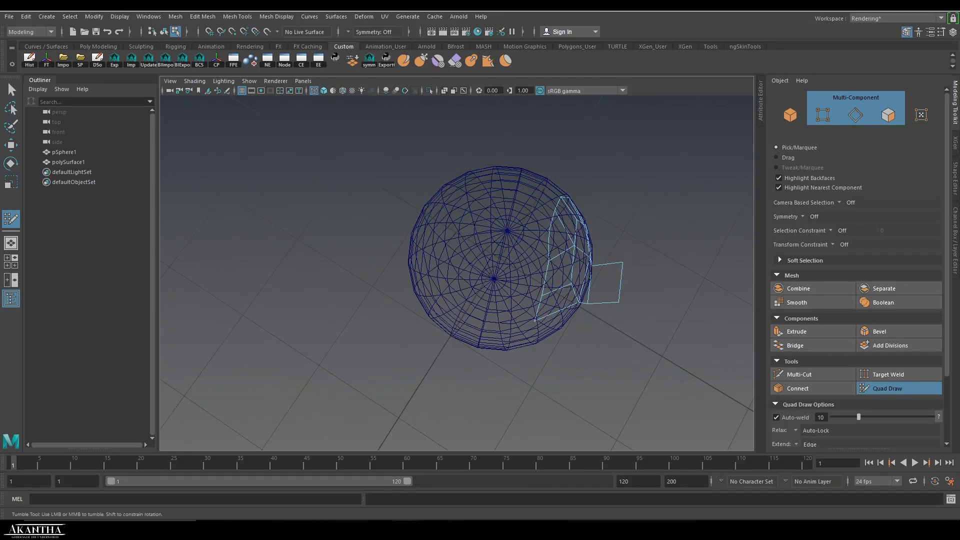
drag(623, 262, 503, 240)
- Leave Quad Draw for object mode and delete the construction history of the drawn patch
alt+right_drag(502, 240, 495, 244)
alt+drag(495, 244, 450, 250)
key(w)
right_drag(513, 242, 568, 227)
scroll(840, 190, down, 3)
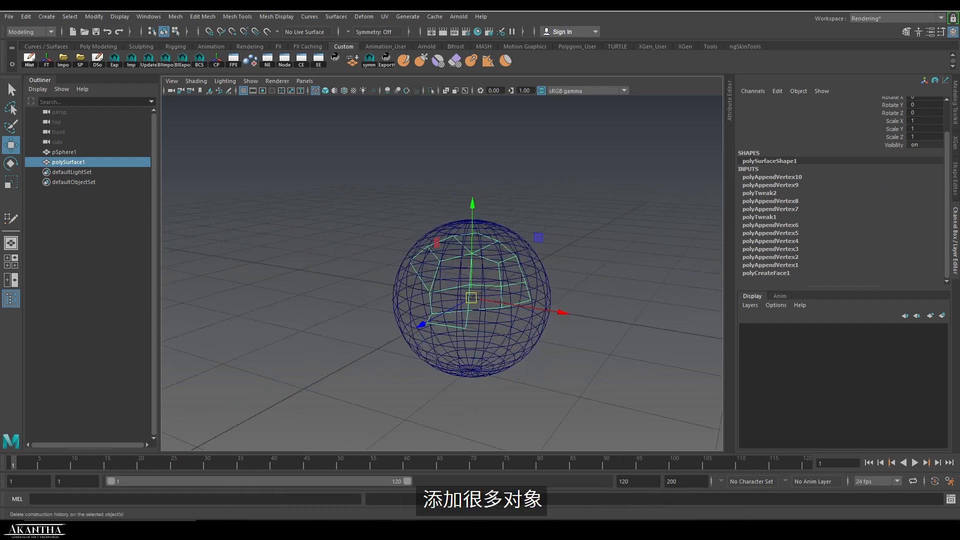
click(30, 60)
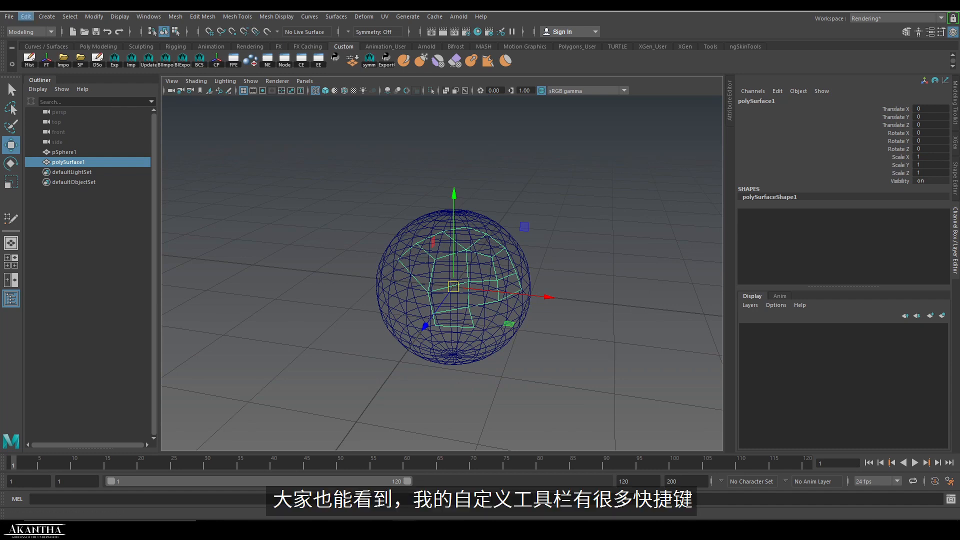
- Add the Reset Transformations command as a shortcut on the Custom shelf
click(25, 16)
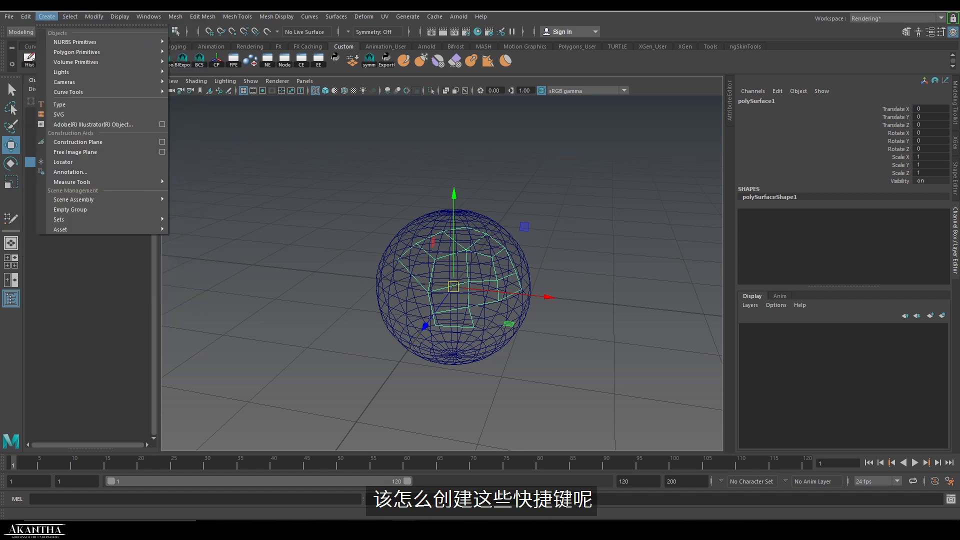
mouse_move(94, 16)
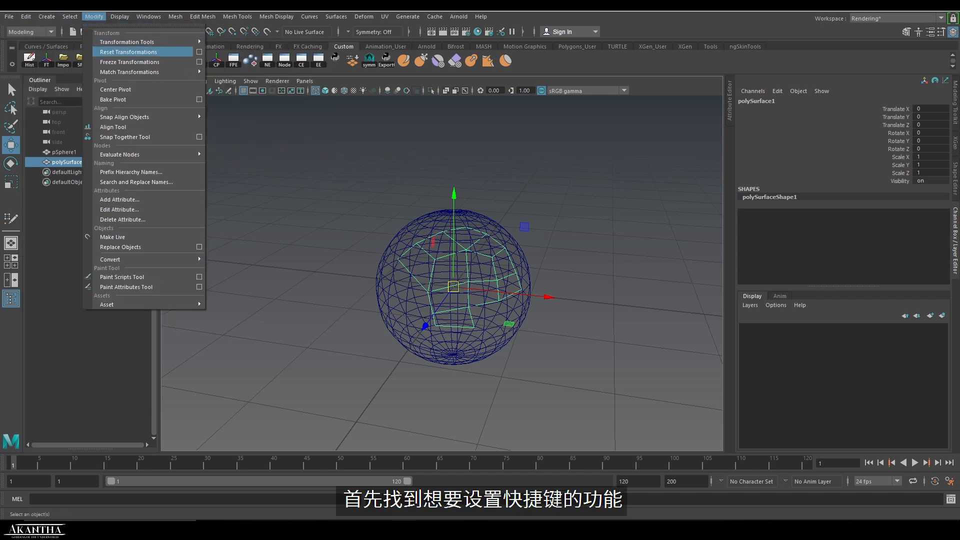
ctrl+shift+click(129, 52)
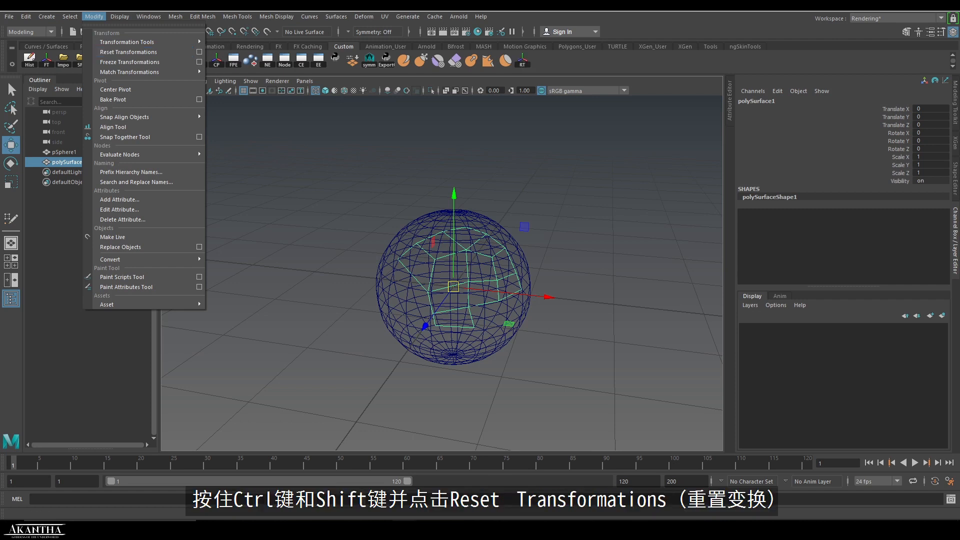
click(290, 175)
alt+drag(440, 285, 505, 325)
click(463, 276)
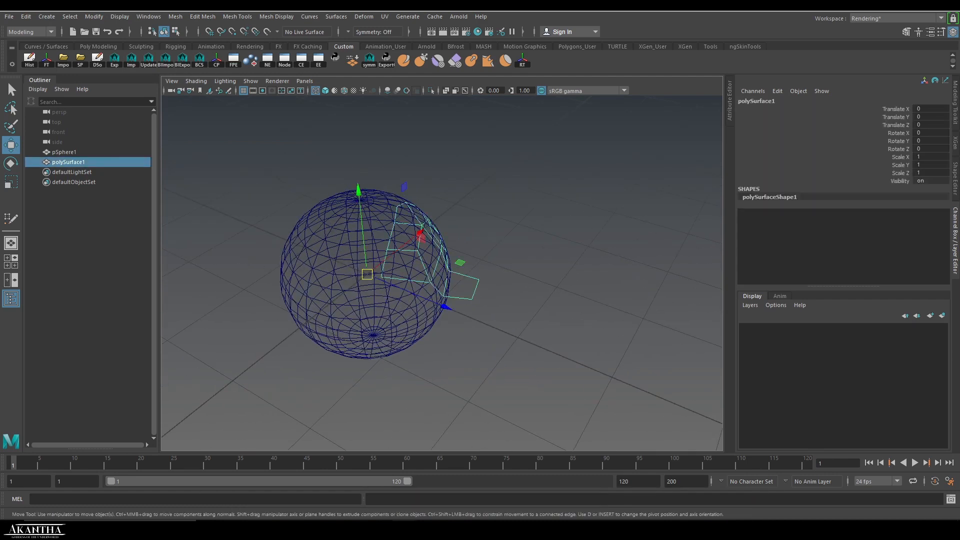
alt+drag(433, 251, 409, 201)
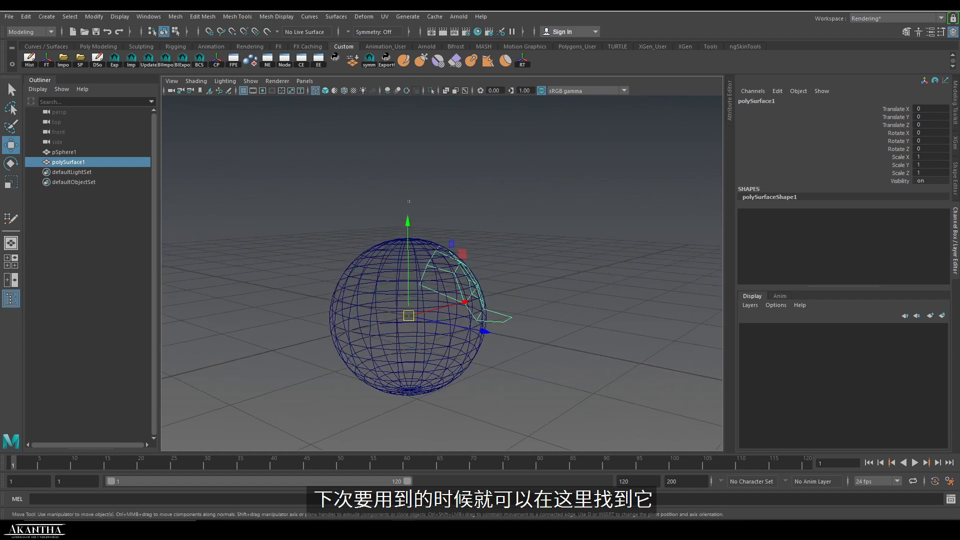
click(409, 202)
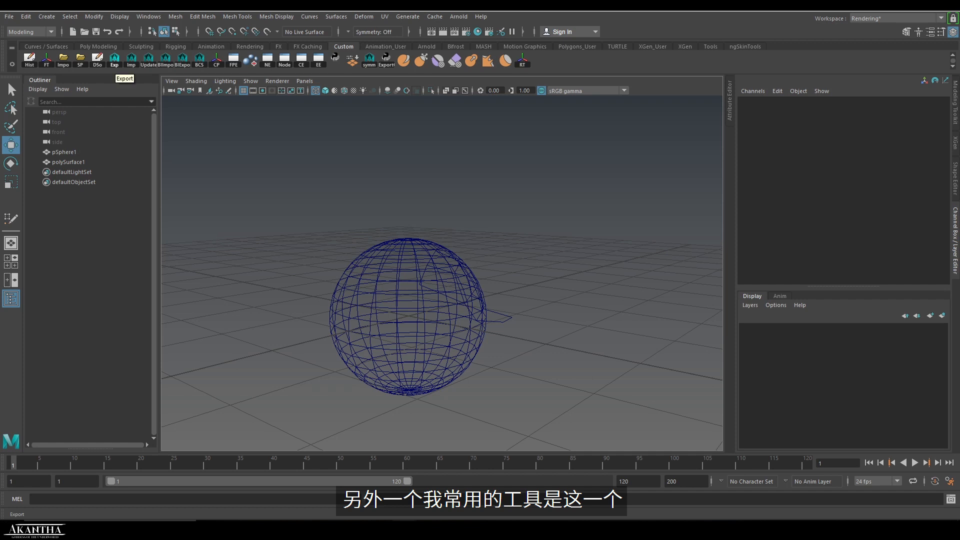
click(375, 280)
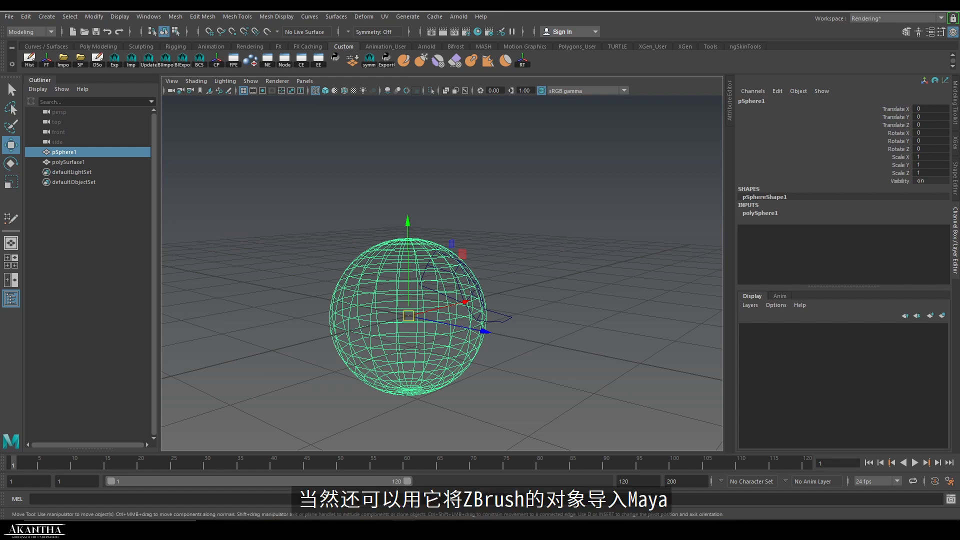
alt+drag(480, 300, 370, 285)
alt+right_drag(370, 285, 330, 285)
alt+drag(330, 285, 425, 330)
alt+middle_drag(425, 330, 443, 352)
alt+drag(444, 352, 513, 310)
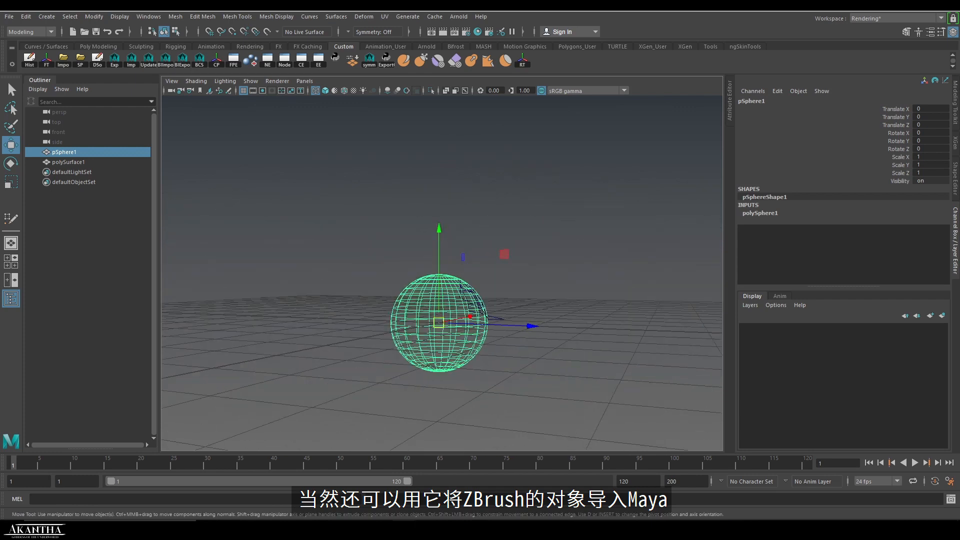
- Delete the drawn quad patch and return the viewport to smooth shaded display
click(502, 318)
key(Delete)
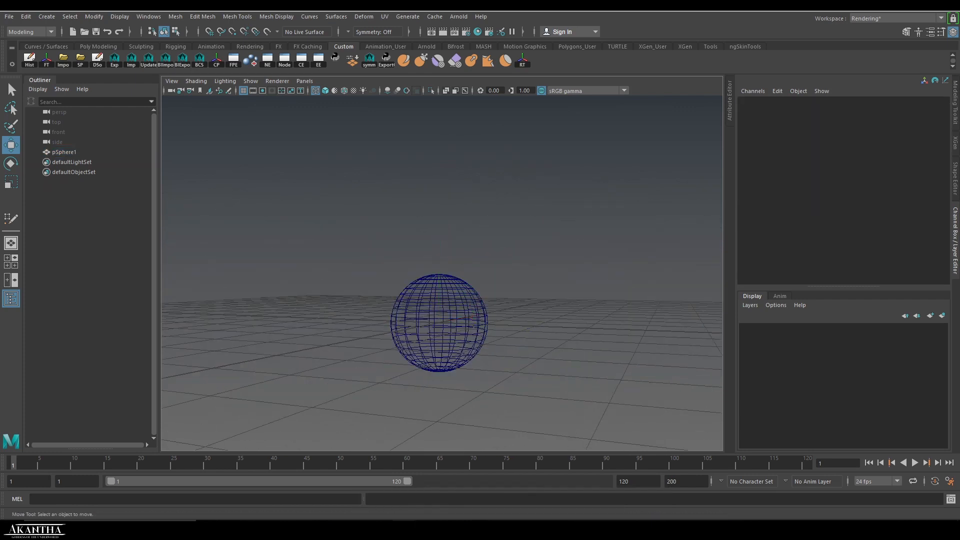
key(f)
alt+drag(502, 318, 535, 355)
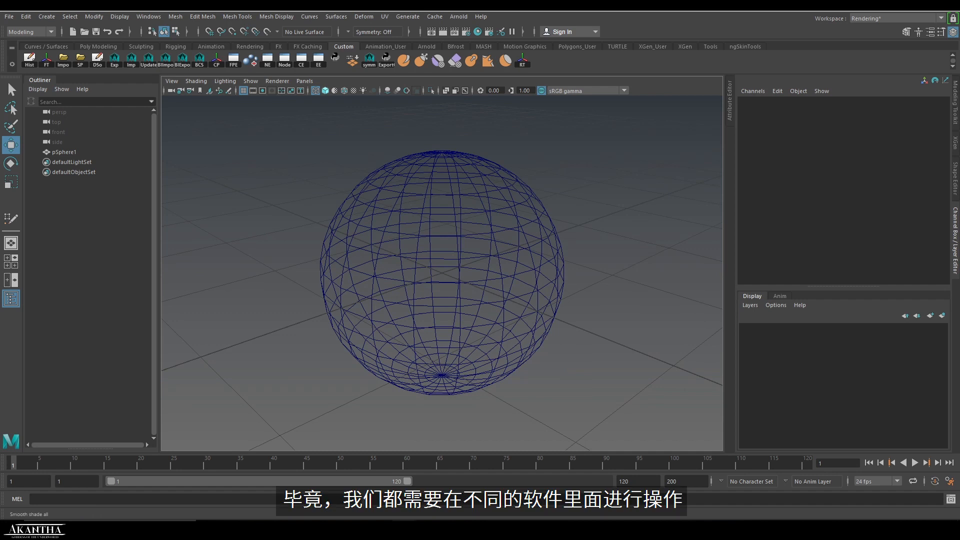
key(5)
scroll(442, 272, down, 5)
scroll(442, 273, down, 1)
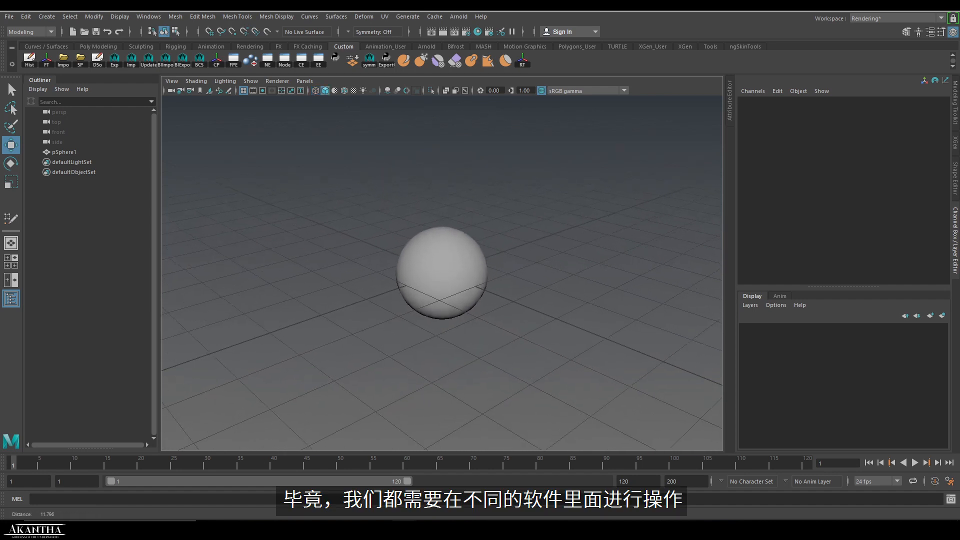
alt+drag(442, 320, 460, 257)
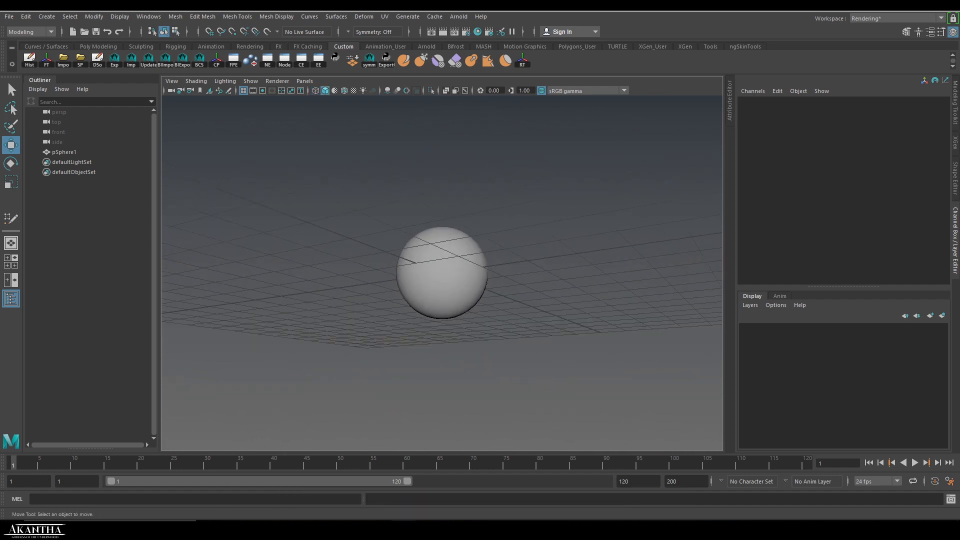
- Open the Shape Editor and create a blend shape with one new target for the sphere
click(955, 178)
drag(597, 258, 604, 258)
alt+drag(493, 220, 482, 272)
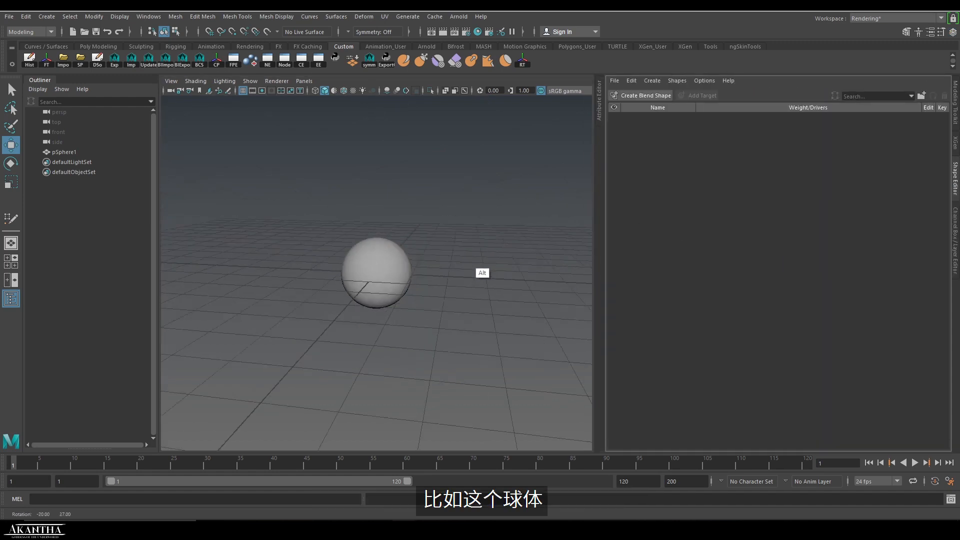
click(380, 275)
key(f)
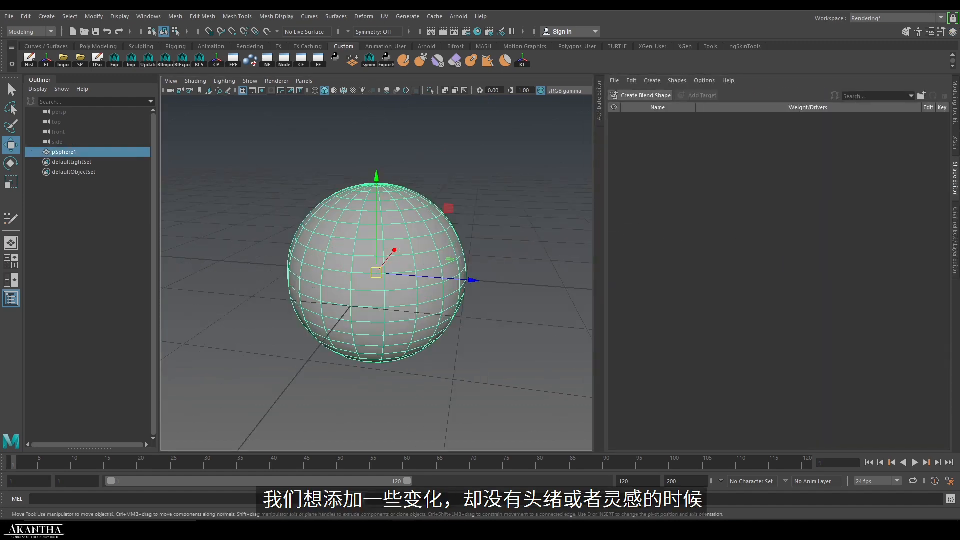
alt+drag(450, 260, 464, 302)
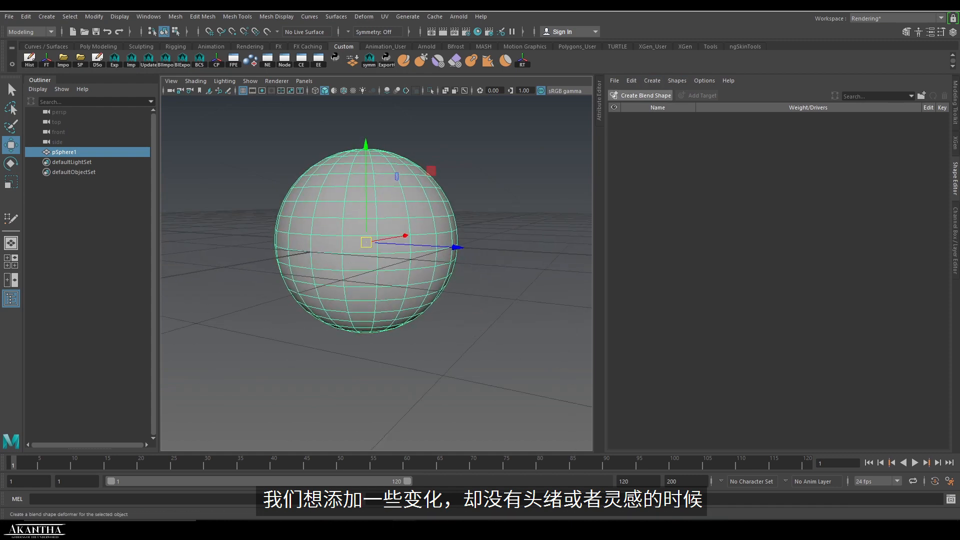
click(641, 96)
click(697, 95)
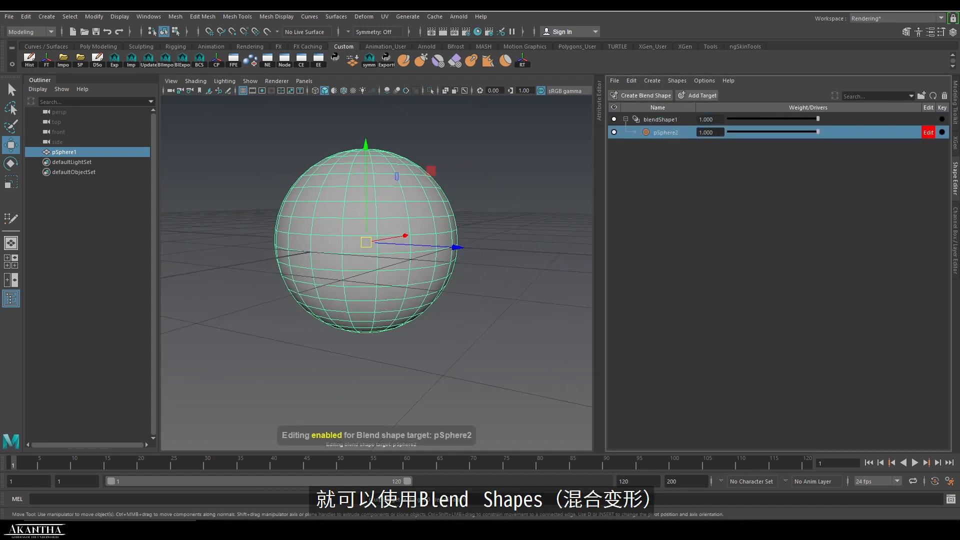
- Pull a pointed bulge out of the side of the sphere with the Grab sculpting tool on the blend shape target
click(141, 46)
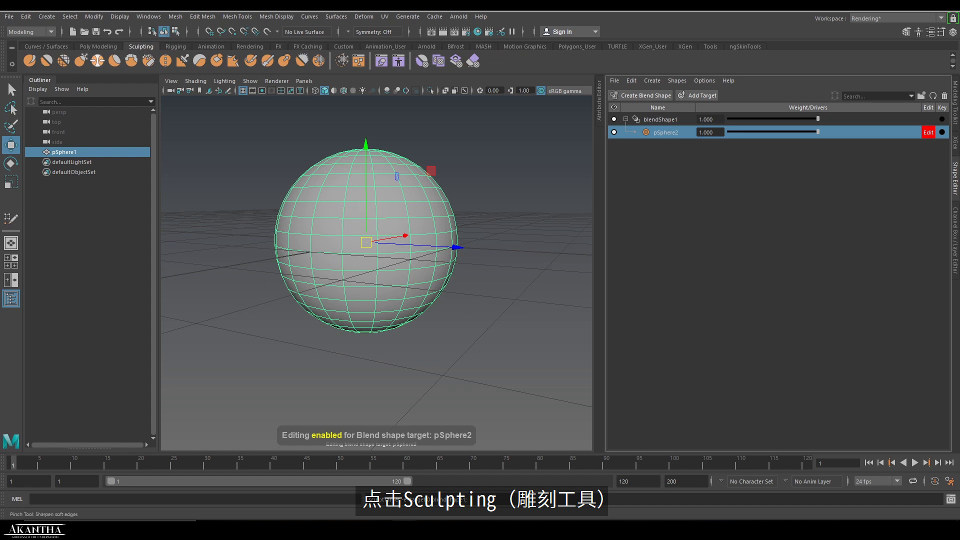
click(81, 61)
mouse_move(389, 200)
alt+mouse_down()
mouse_move(421, 202)
mouse_move(369, 218)
mouse_move(399, 218)
mouse_move(447, 168)
alt+mouse_up()
mouse_move(426, 205)
mouse_down()
mouse_move(448, 183)
mouse_move(416, 221)
mouse_move(557, 278)
mouse_up()
- Set the modelling symmetry to Object X
scroll(557, 278, down, 2)
click(373, 31)
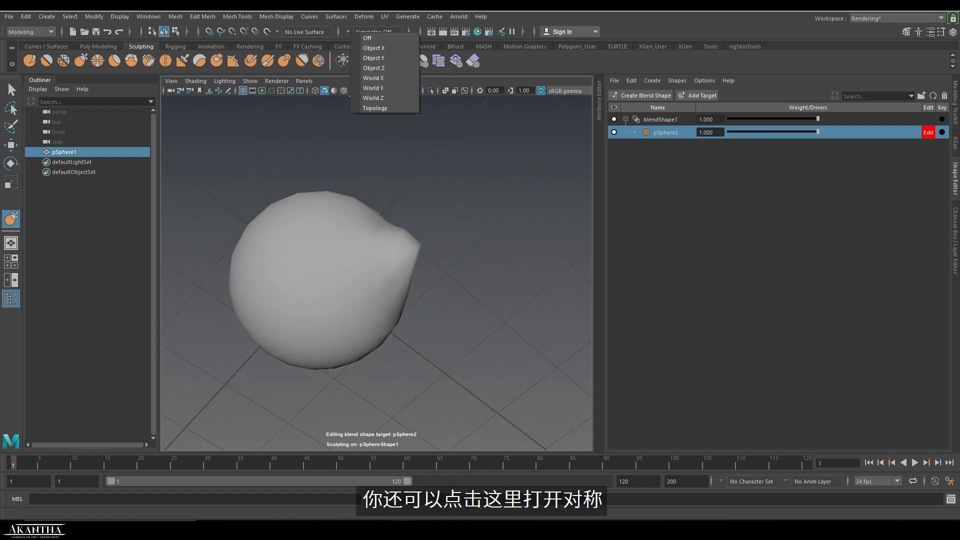
click(374, 48)
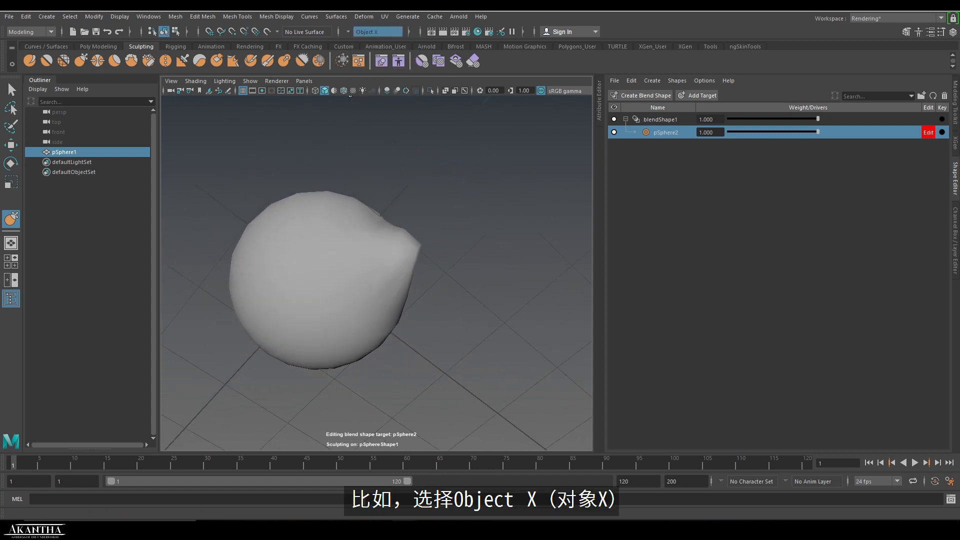
- Keep the modelling symmetry on Object X and pull the upper part of the sphere outward with the Grab tool
click(373, 32)
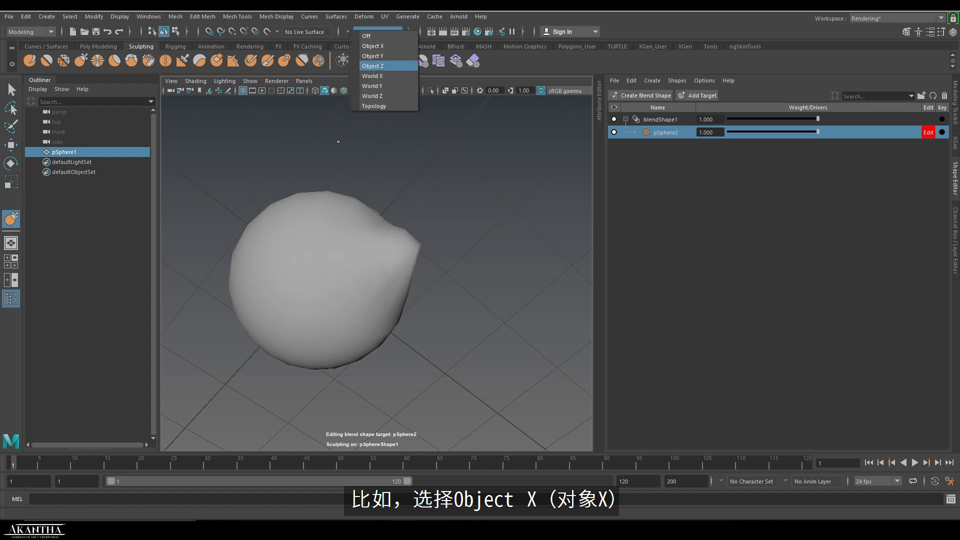
click(373, 46)
mouse_move(339, 209)
mouse_down()
mouse_move(407, 146)
mouse_move(367, 183)
mouse_up()
- Set the modelling symmetry to Object Y and pull out the sphere's surface so the bulge mirrors vertically
click(373, 32)
click(374, 54)
alt+drag(448, 259, 325, 220)
mouse_move(382, 345)
mouse_down()
mouse_move(430, 336)
mouse_move(406, 315)
mouse_move(416, 261)
mouse_move(411, 280)
mouse_up()
mouse_move(395, 290)
alt+mouse_down()
mouse_move(440, 213)
mouse_move(424, 222)
mouse_move(413, 168)
alt+mouse_up()
- Set the modelling symmetry to Object Z and view the sculpted shape from other sides
click(373, 32)
click(374, 65)
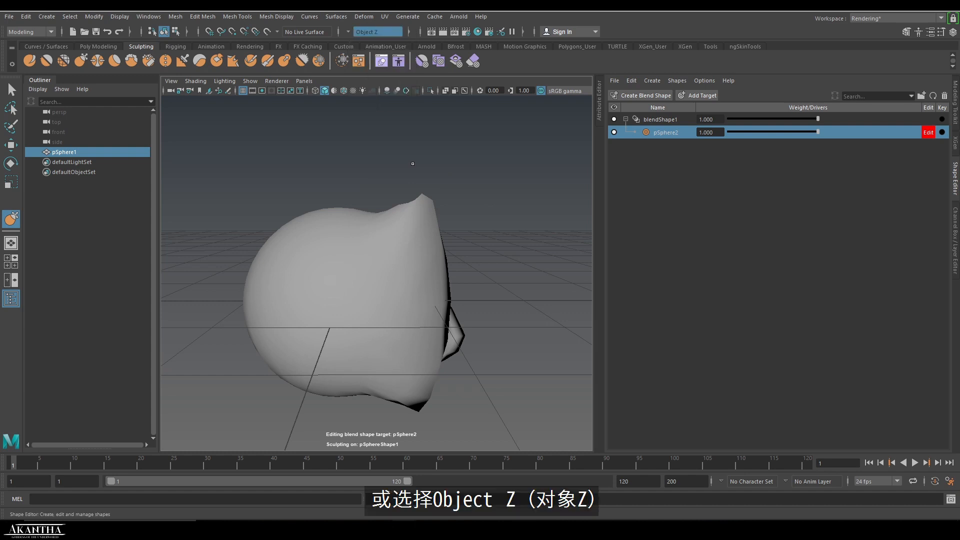
mouse_move(435, 250)
alt+mouse_down()
mouse_move(481, 272)
mouse_move(421, 274)
mouse_move(508, 223)
mouse_move(410, 275)
mouse_move(345, 285)
alt+mouse_up()
alt+right_drag(345, 285, 320, 290)
mouse_move(320, 290)
alt+mouse_down()
mouse_move(343, 218)
mouse_move(562, 182)
alt+mouse_up()
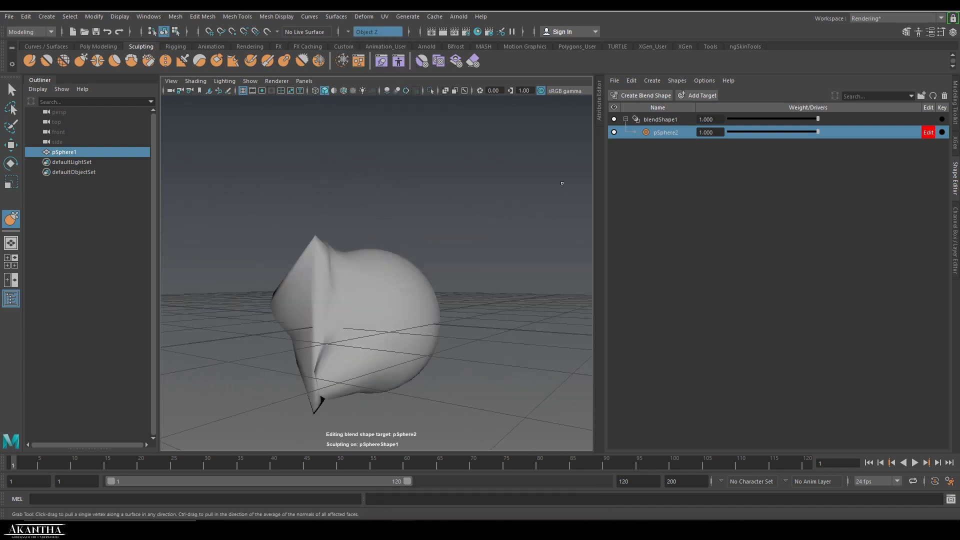
- Turn off editing of the pSphere2 blend shape target and rebuild the target as a separate mesh
click(929, 132)
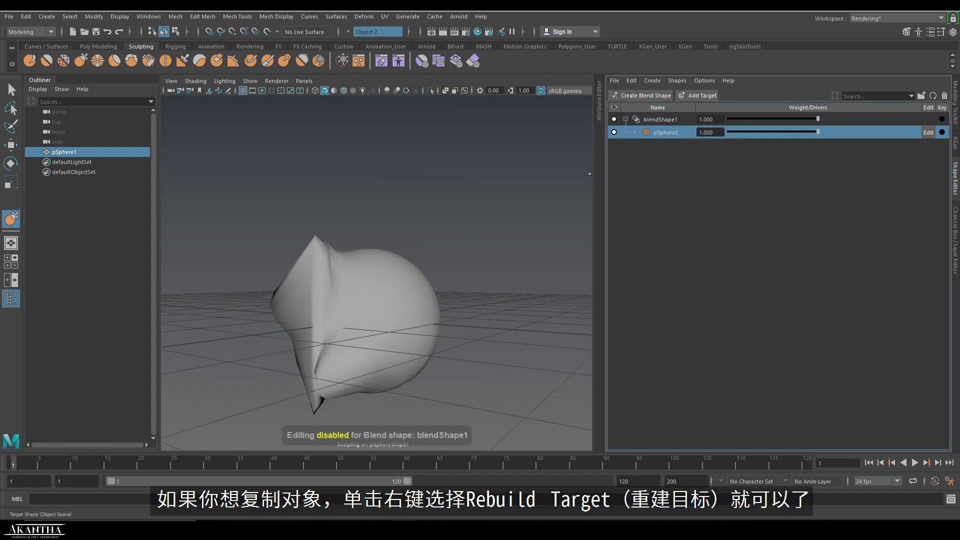
right_click(659, 132)
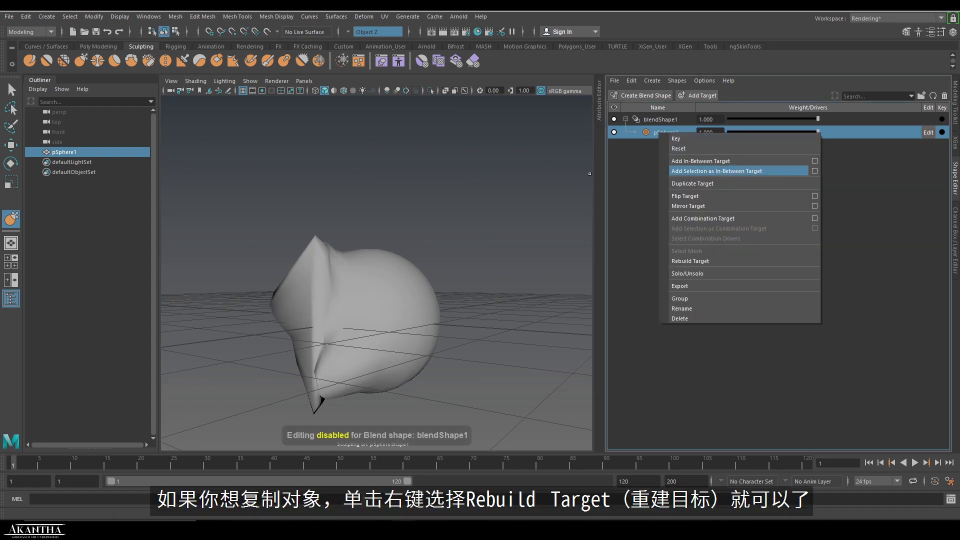
click(685, 260)
- Move the rebuilt target mesh sideways along X, clear of the original sphere
key(w)
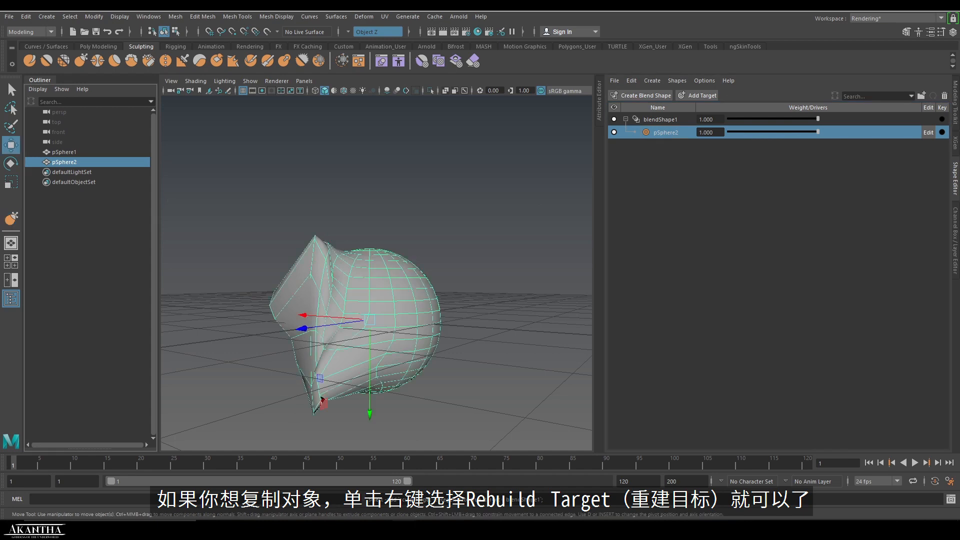
alt+drag(322, 398, 395, 432)
drag(306, 219, 73, 154)
scroll(377, 273, down, 4)
alt+drag(360, 350, 375, 250)
alt+middle_drag(375, 250, 443, 273)
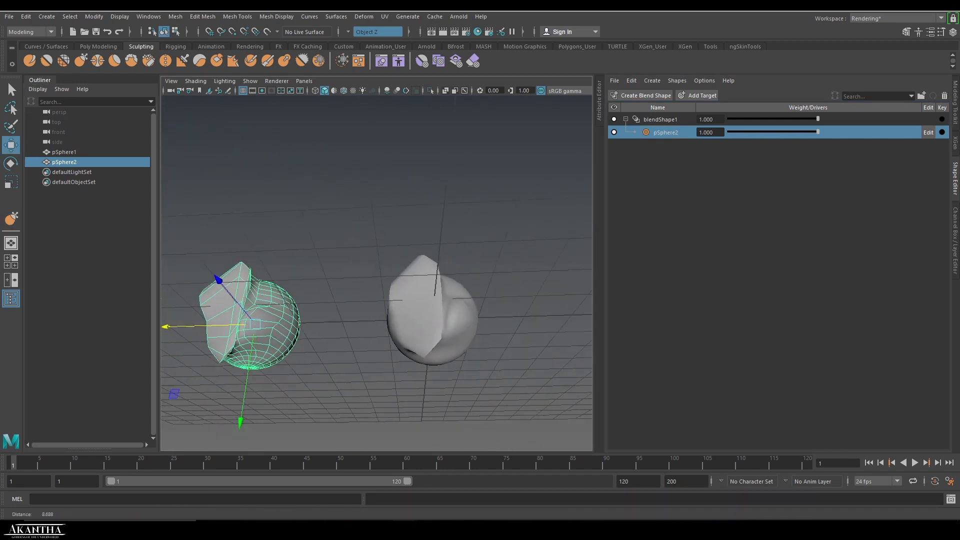
alt+drag(443, 272, 488, 338)
- Delete blendShape1 and create a new blend shape with the rebuilt mesh as target and the original sphere as base
click(660, 120)
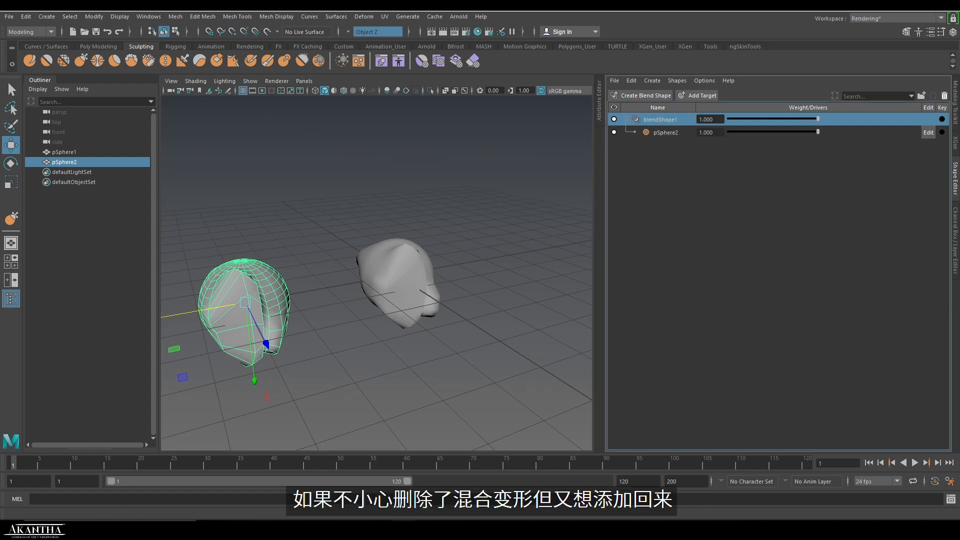
key(Delete)
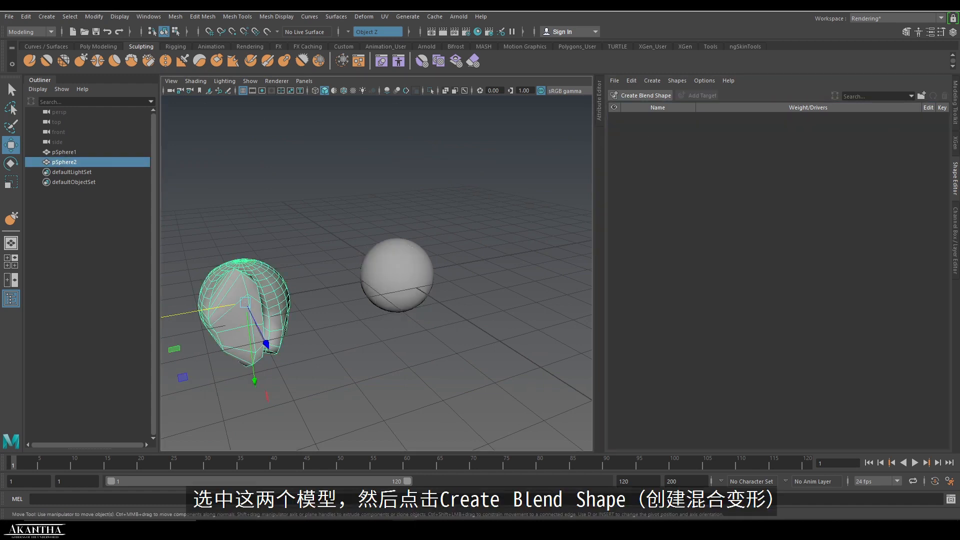
shift+click(397, 275)
click(641, 95)
click(500, 210)
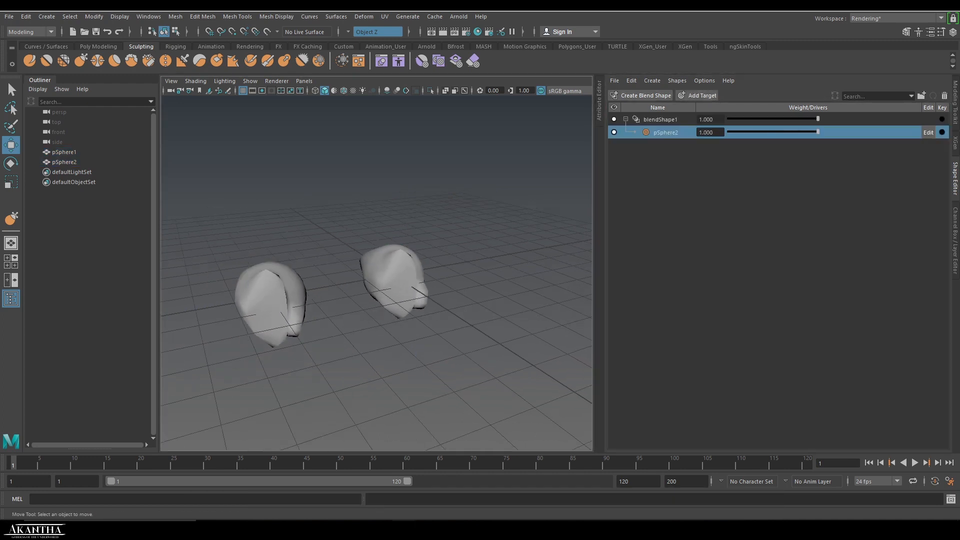
- Delete the separate pSphere2 mesh from the scene, keeping its blend shape target
drag(517, 181, 220, 362)
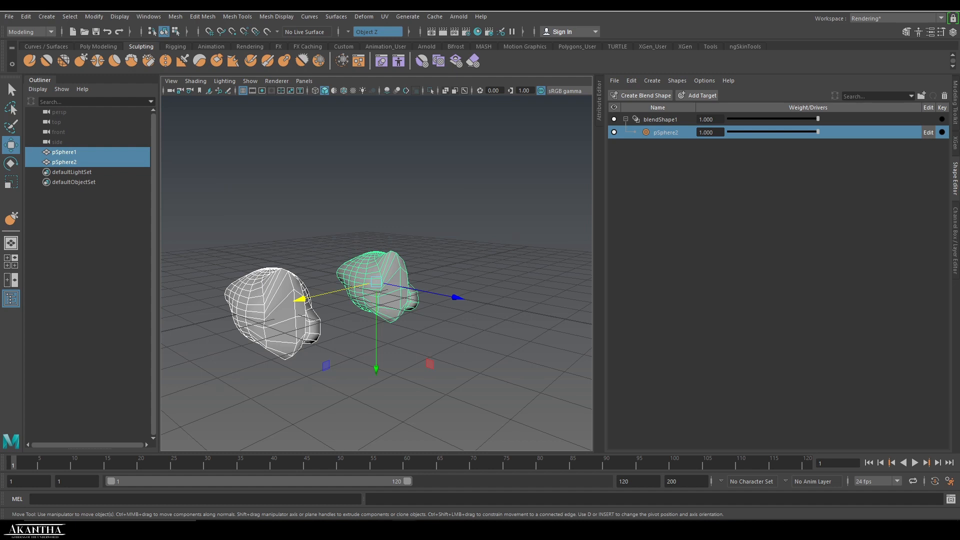
click(460, 215)
click(280, 310)
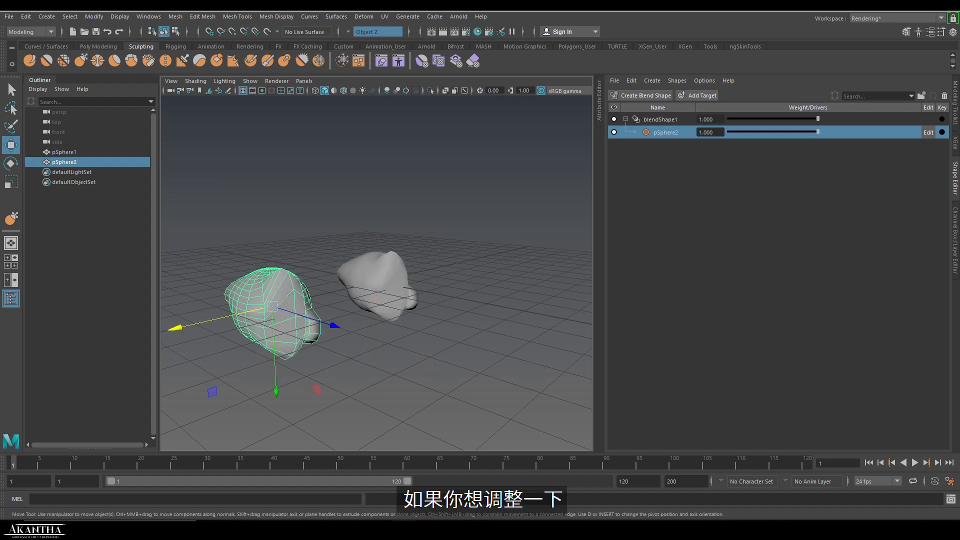
key(Delete)
- Lower the pSphere2 target weight on the sphere to about 0.6 and bake the shape by deleting the sphere's history
click(379, 285)
drag(818, 132, 782, 132)
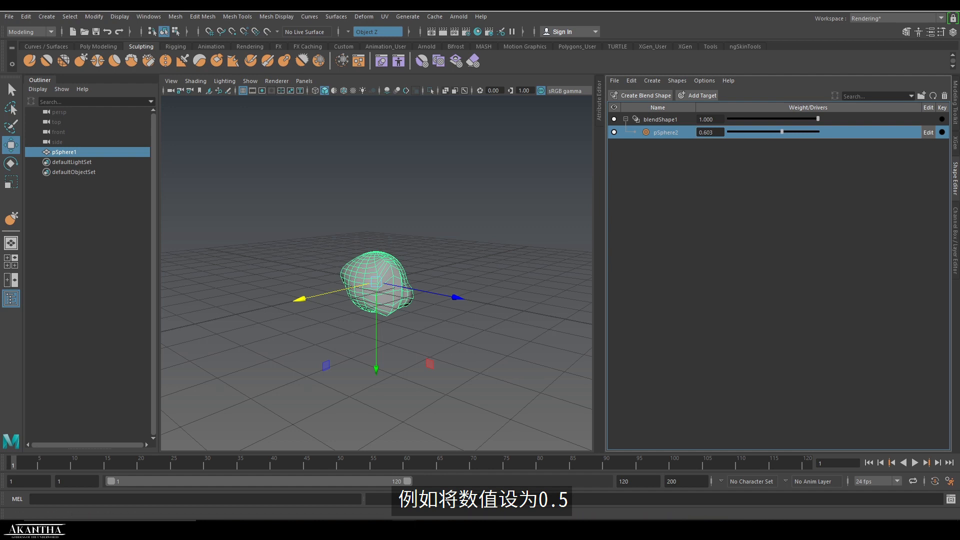
click(344, 46)
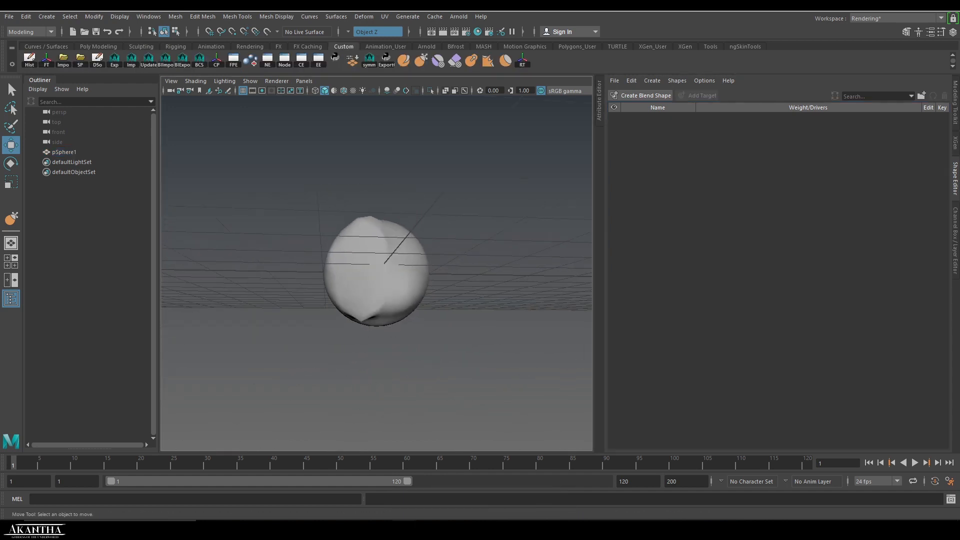
alt+drag(376, 273, 480, 295)
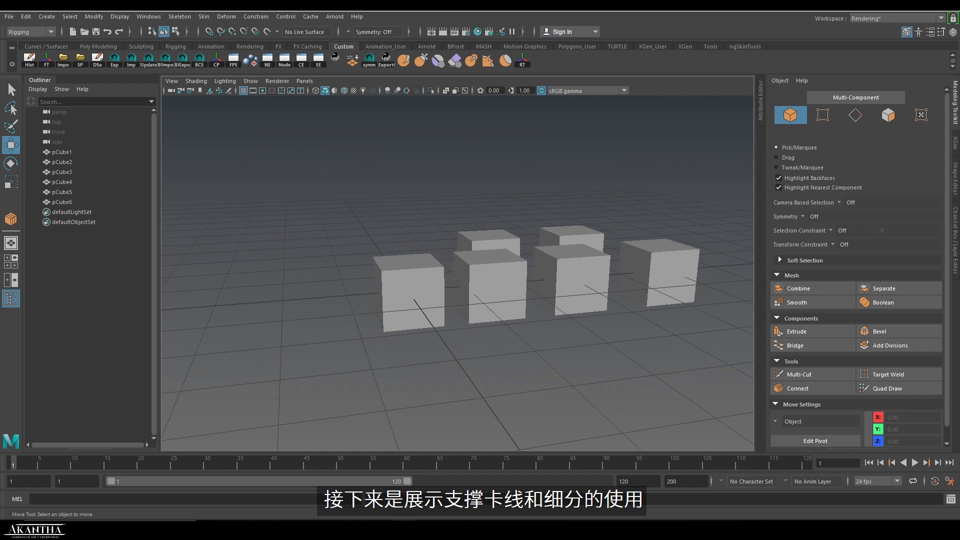
- Display wireframe on shaded for the six cubes so their edge loops can be compared
alt+drag(457, 265, 459, 326)
alt+middle_drag(480, 280, 458, 274)
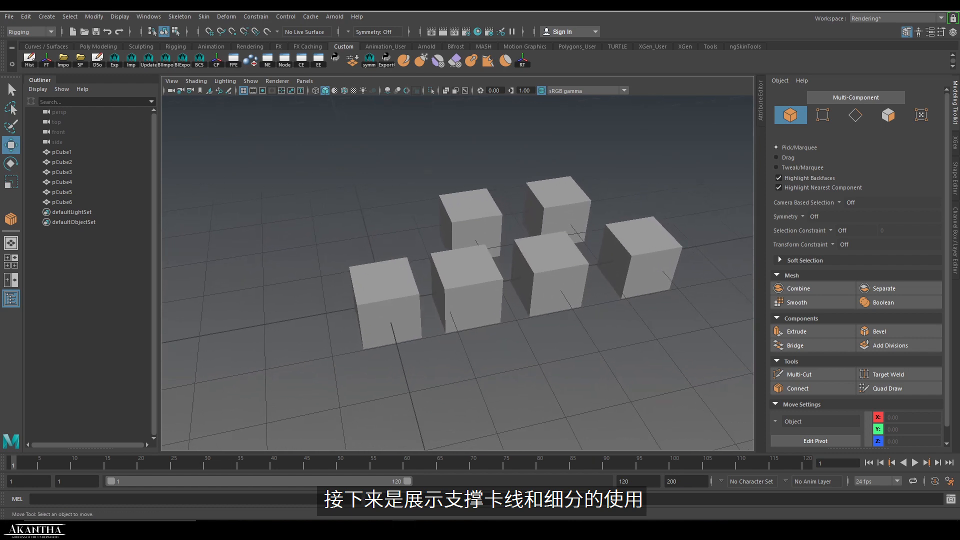
alt+drag(468, 278, 454, 278)
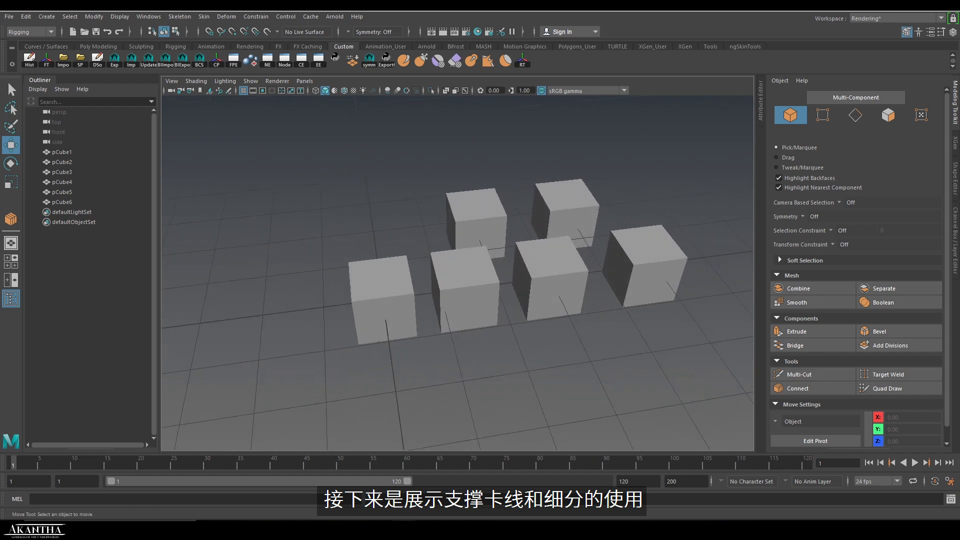
alt+middle_drag(480, 280, 449, 283)
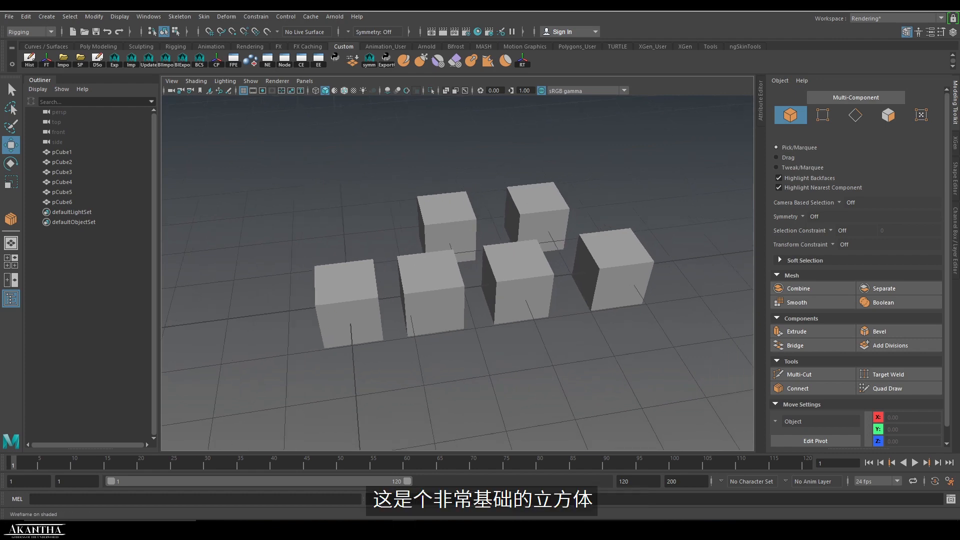
key(alt+5)
scroll(458, 273, up, 2)
mouse_move(457, 300)
alt+mouse_down()
mouse_move(458, 258)
mouse_move(456, 295)
alt+mouse_up()
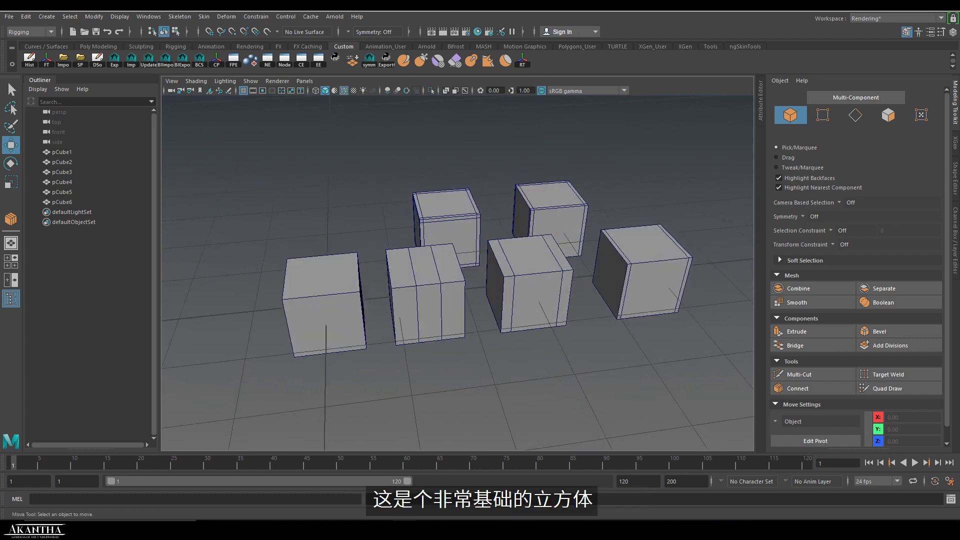
- Examine the number and direction of the supporting edge loops on each of the six cubes
click(327, 317)
alt+drag(380, 300, 350, 328)
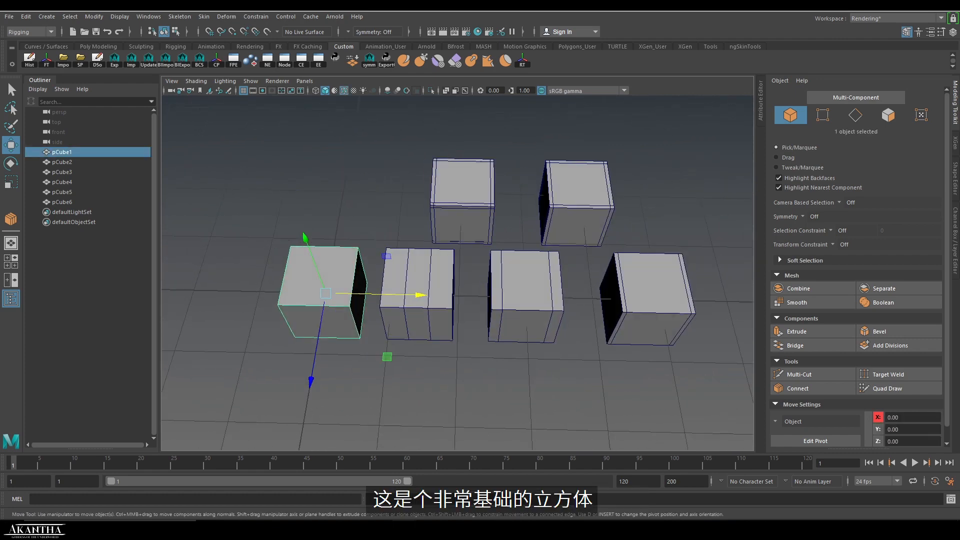
click(418, 305)
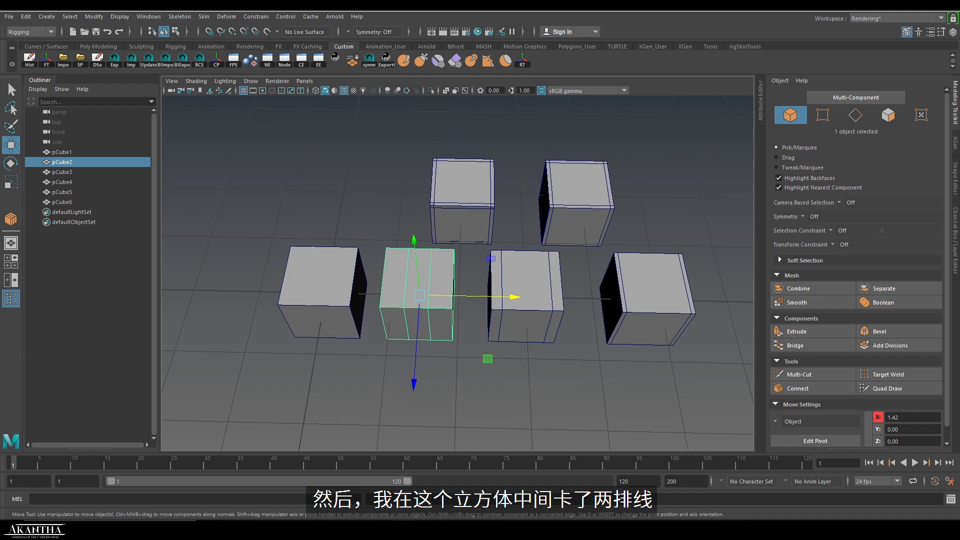
alt+drag(433, 318, 442, 293)
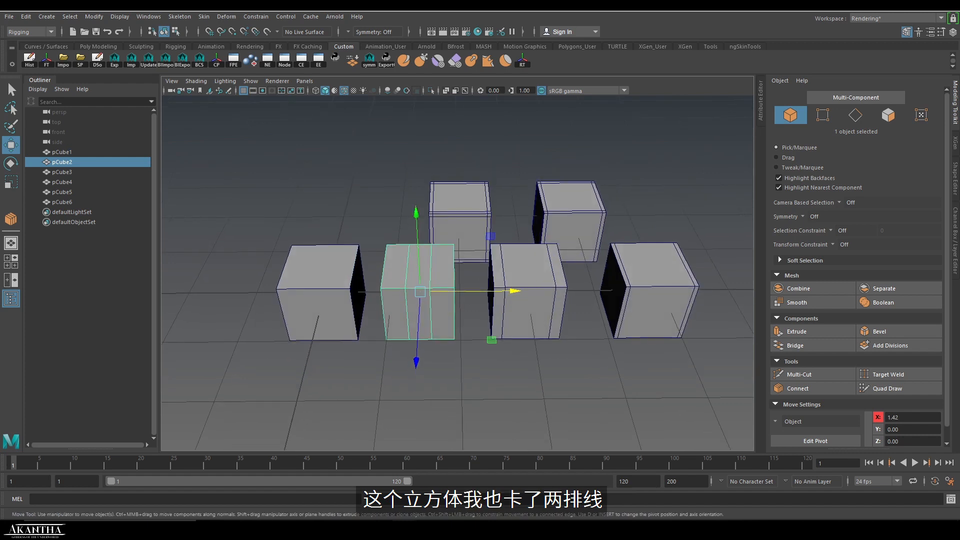
click(520, 308)
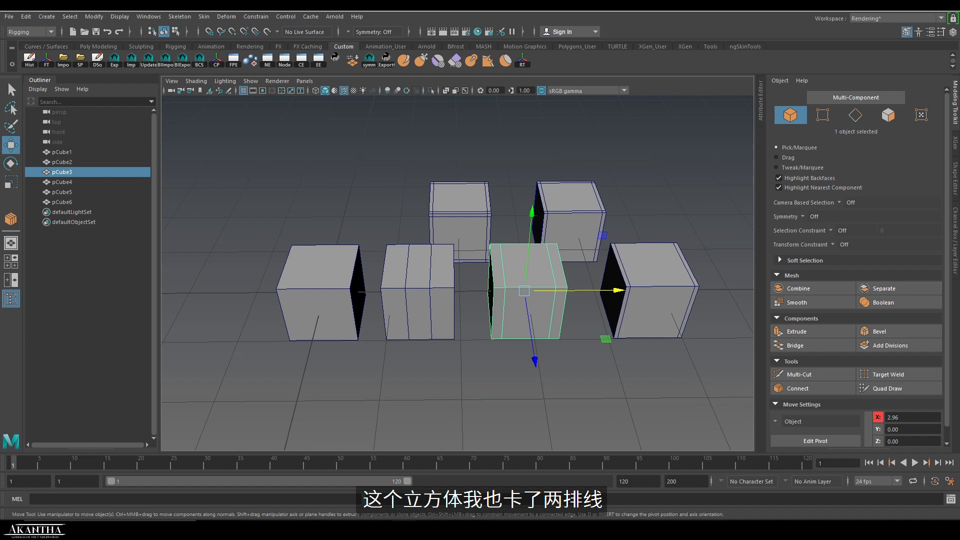
alt+middle_drag(520, 308, 436, 325)
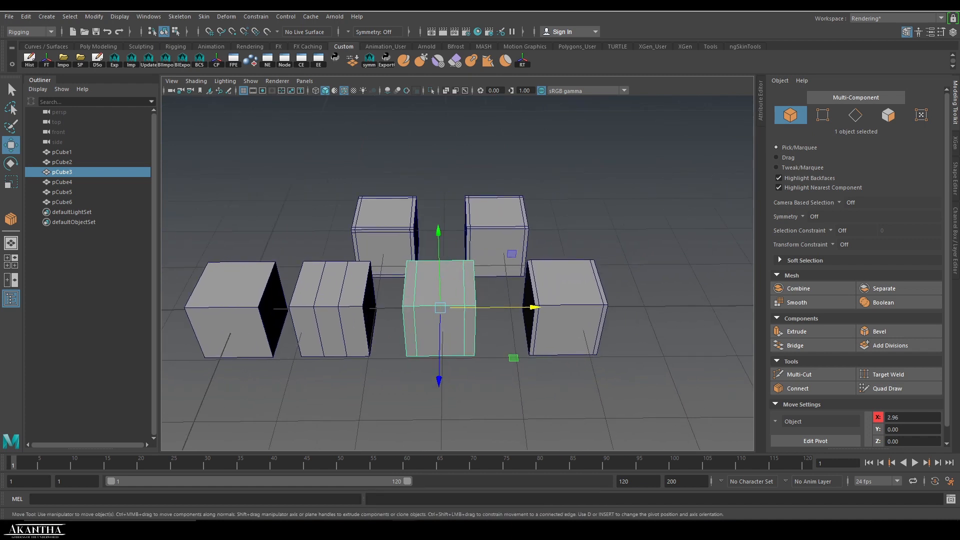
mouse_move(436, 325)
alt+mouse_down()
mouse_move(439, 386)
mouse_move(443, 300)
mouse_move(440, 322)
alt+mouse_up()
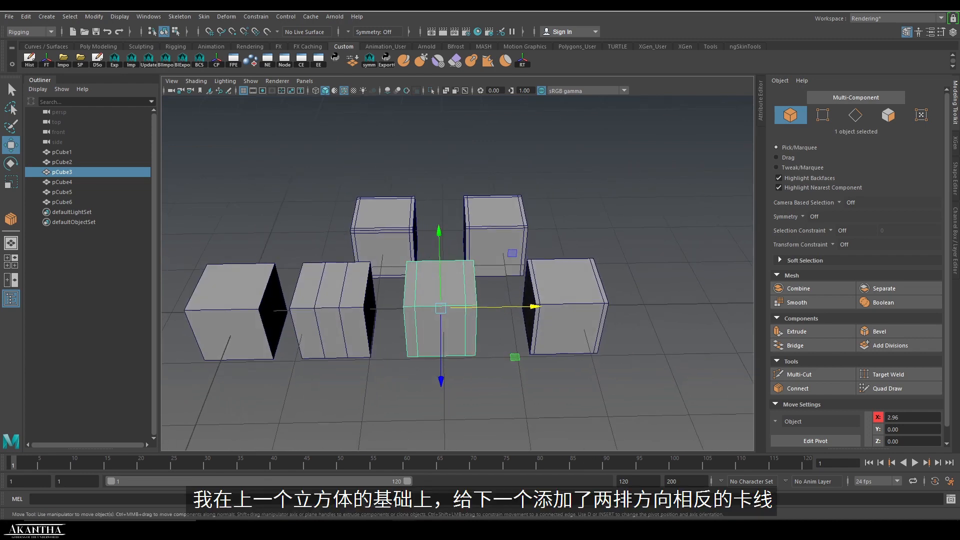
alt+drag(440, 300, 653, 271)
alt+middle_drag(440, 280, 499, 297)
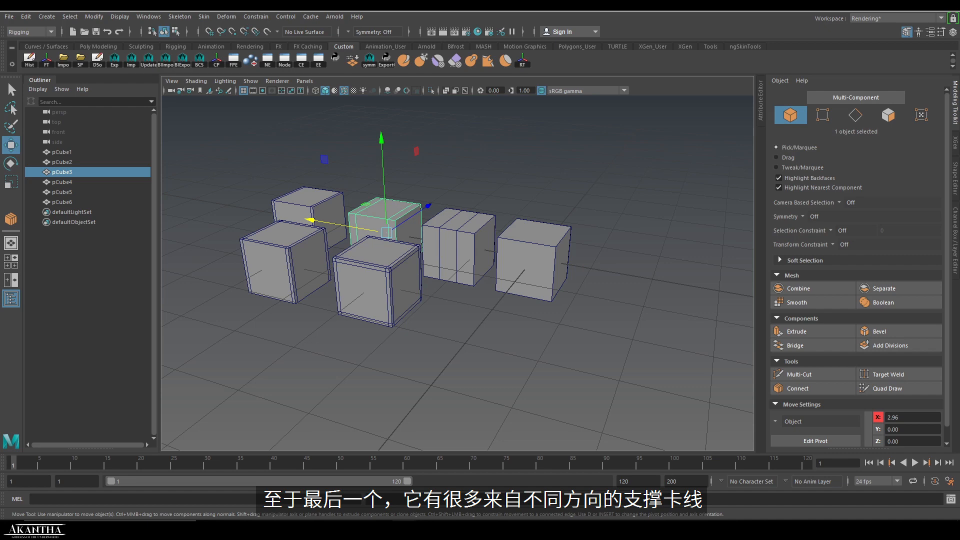
- Turn on smooth mesh preview for all six cubes
alt+drag(550, 280, 395, 250)
drag(705, 180, 427, 360)
key(3)
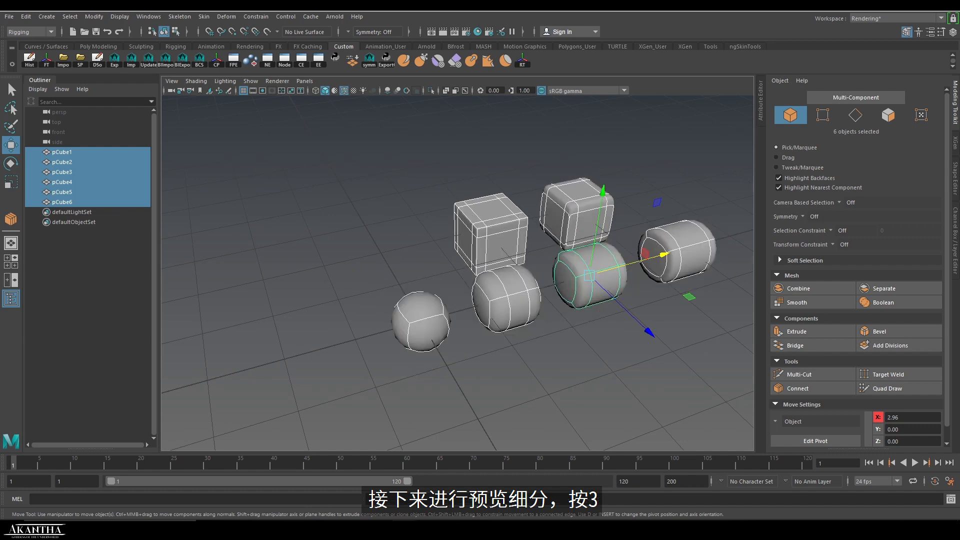
click(450, 370)
alt+middle_drag(450, 370, 390, 373)
- Turn off the wireframe overlay on the shaded cubes and deselect them
drag(670, 161, 370, 320)
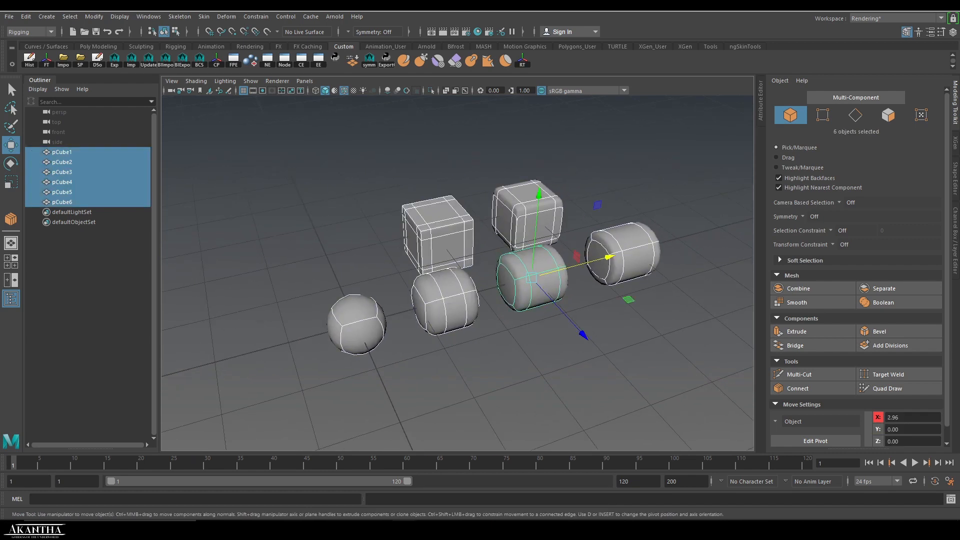
click(344, 91)
click(370, 170)
mouse_move(370, 170)
alt+mouse_down()
mouse_move(340, 172)
mouse_move(330, 133)
mouse_move(324, 172)
alt+mouse_up()
- Compare pCube1, which has no support loops, with smooth preview off and on
click(329, 286)
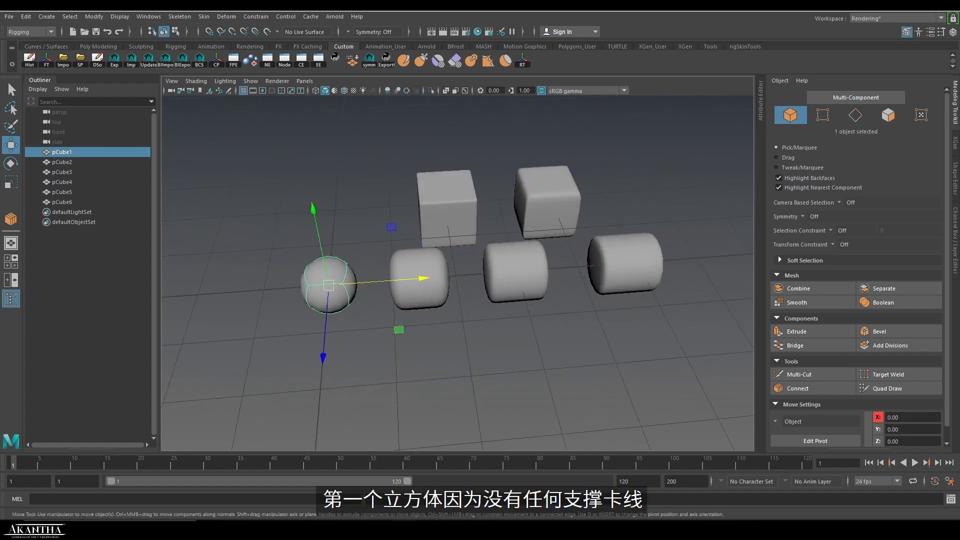
key(1)
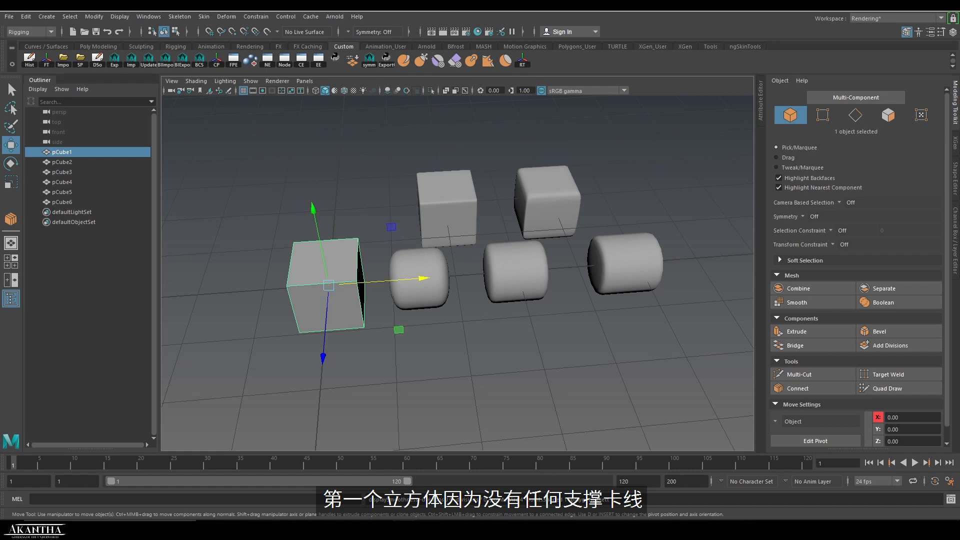
key(3)
click(368, 220)
click(328, 286)
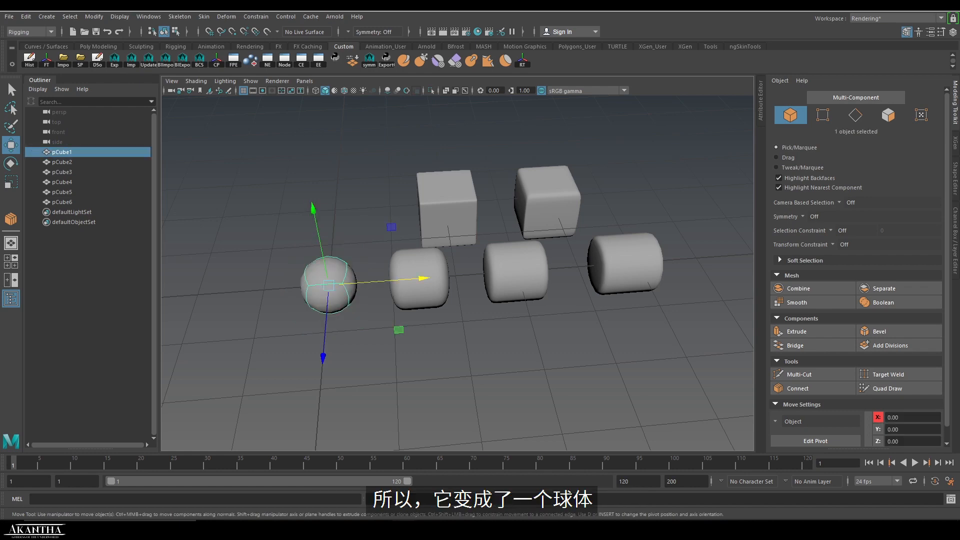
alt+drag(329, 286, 342, 290)
- Compare pCube2, with two loops across its middle, with smooth preview off and on
click(370, 225)
click(419, 278)
key(1)
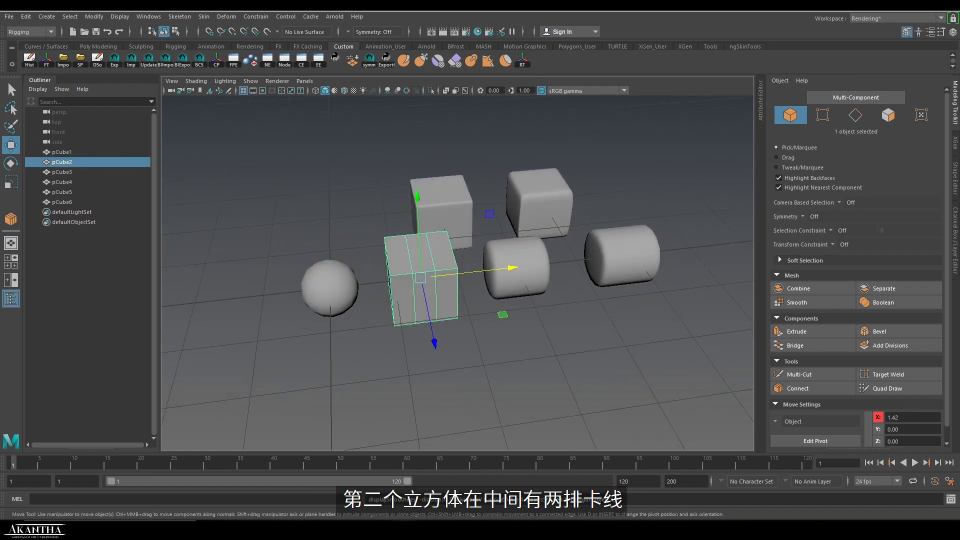
alt+drag(421, 278, 397, 288)
alt+right_drag(397, 288, 430, 287)
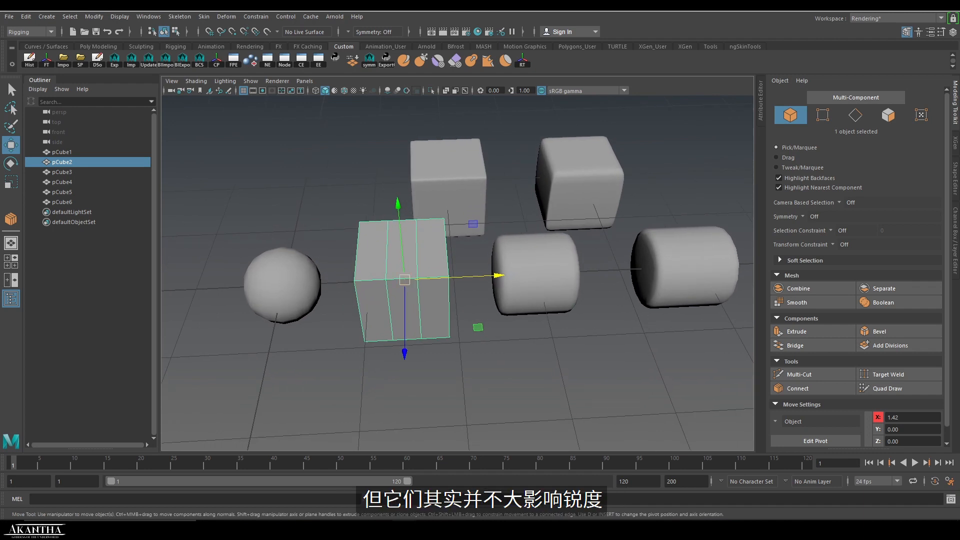
key(3)
click(450, 370)
alt+drag(450, 370, 400, 345)
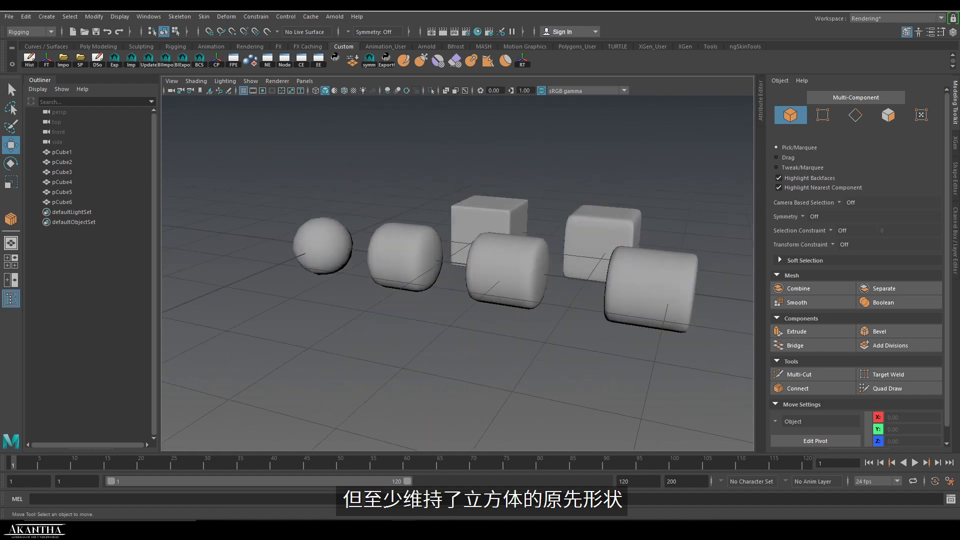
- Turn off smooth preview on pCube2 to examine its middle edge loops again
click(400, 268)
alt+drag(400, 268, 455, 320)
key(1)
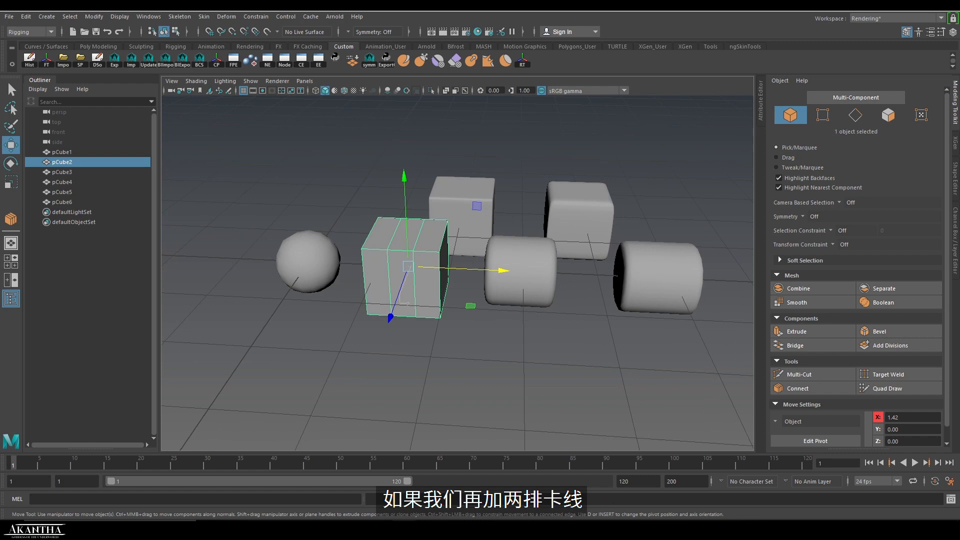
- Connect the vertical edges of pCube2 with two horizontal segments at pinch 0, then return to object selection
right_drag(409, 275, 450, 228)
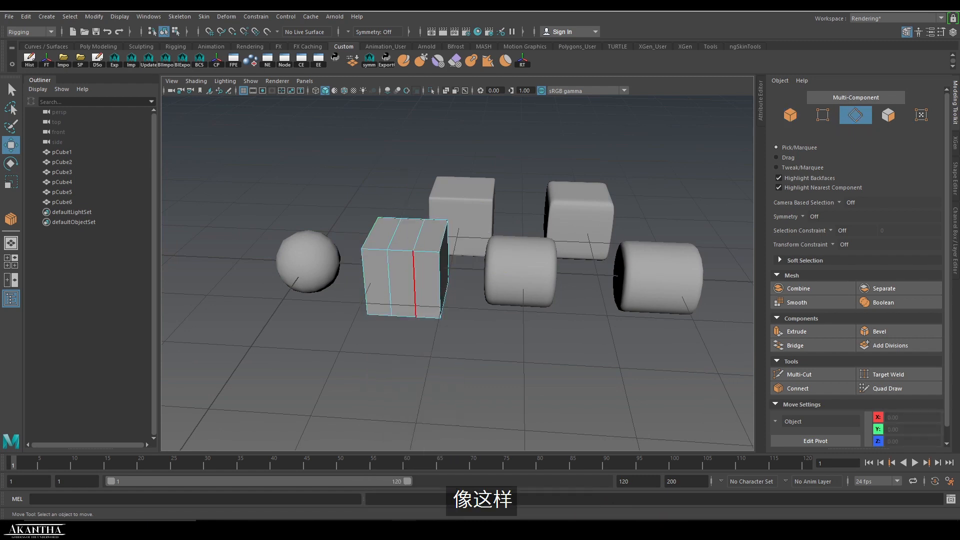
click(414, 288)
shift+double_click(390, 286)
click(800, 388)
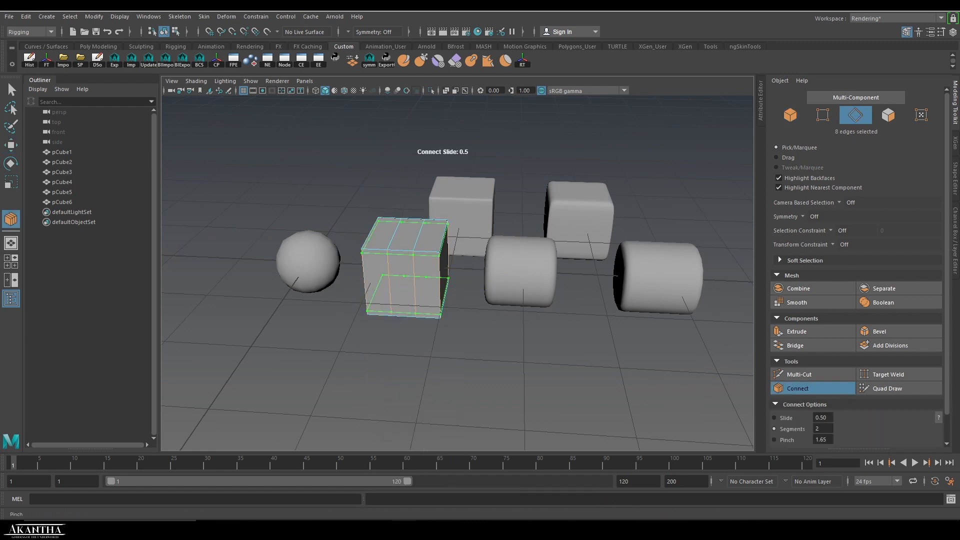
double_click(821, 439)
text(0)
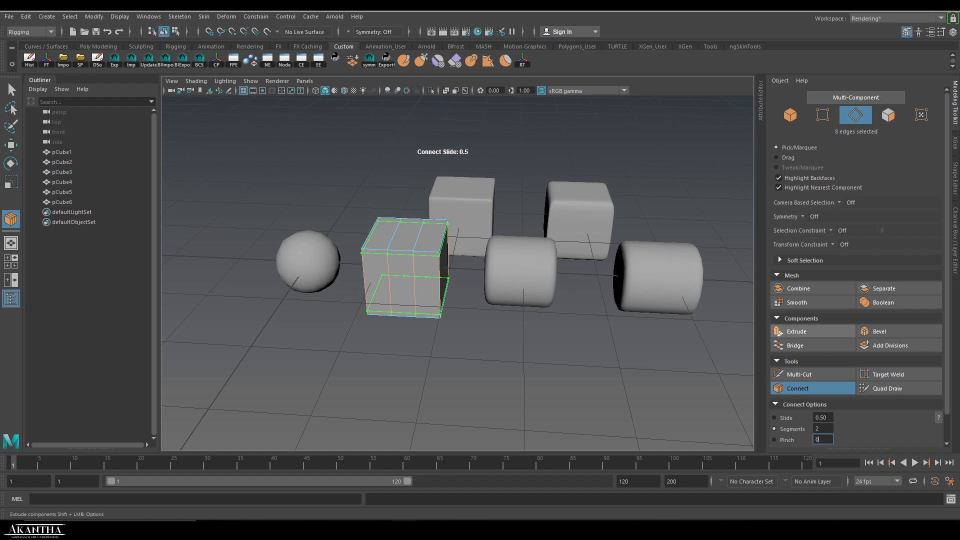
key(Return)
mouse_move(395, 275)
alt+mouse_down()
mouse_move(395, 240)
mouse_move(391, 280)
alt+mouse_up()
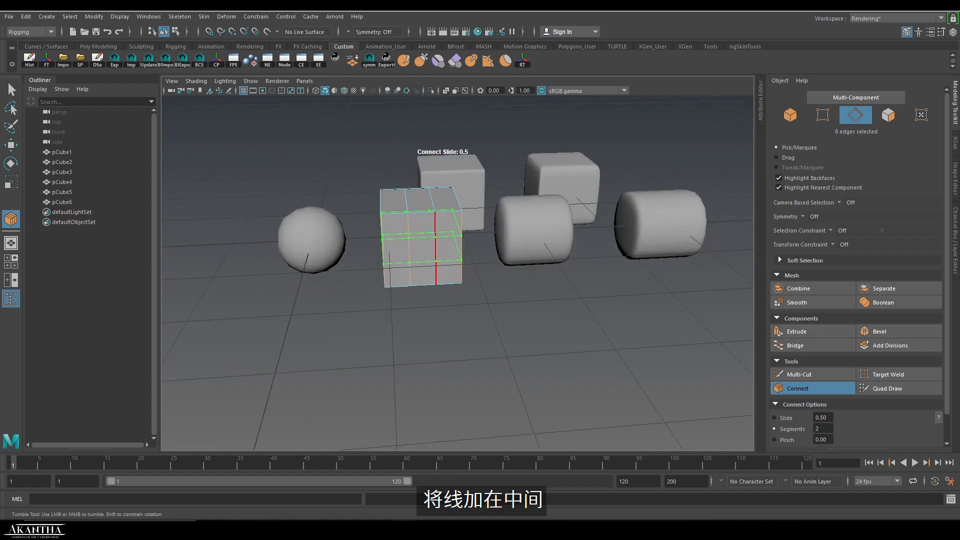
key(w)
right_drag(419, 242, 467, 226)
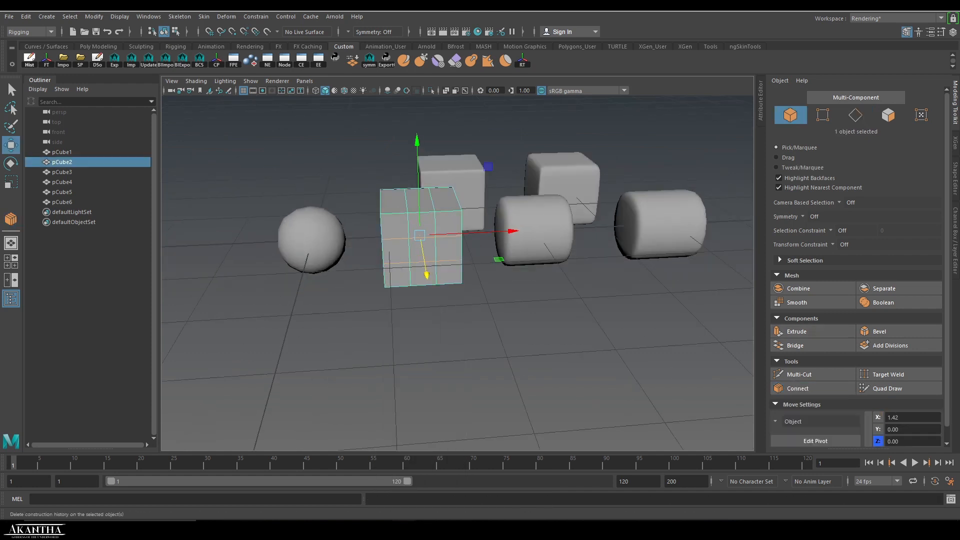
- Compare pCube2, with its evenly spaced loops in both directions, with smooth preview on and off
key(1)
key(3)
click(470, 315)
alt+drag(470, 315, 472, 348)
click(422, 240)
alt+middle_drag(423, 240, 400, 265)
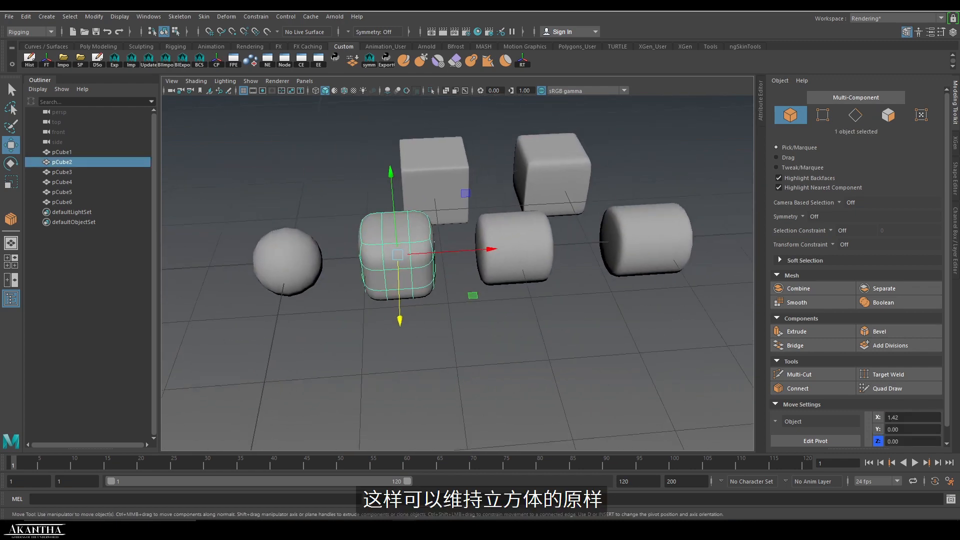
click(450, 330)
click(400, 260)
key(1)
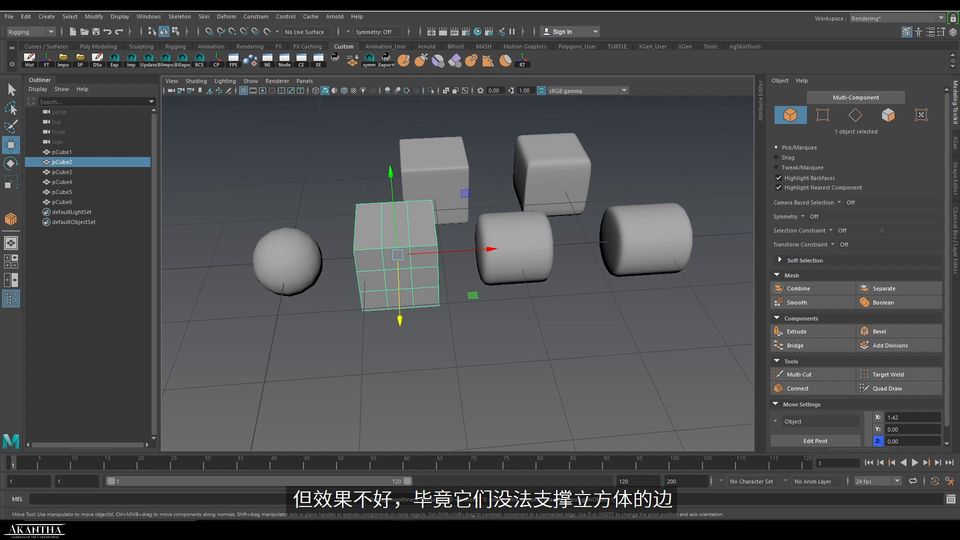
alt+middle_drag(433, 253, 414, 265)
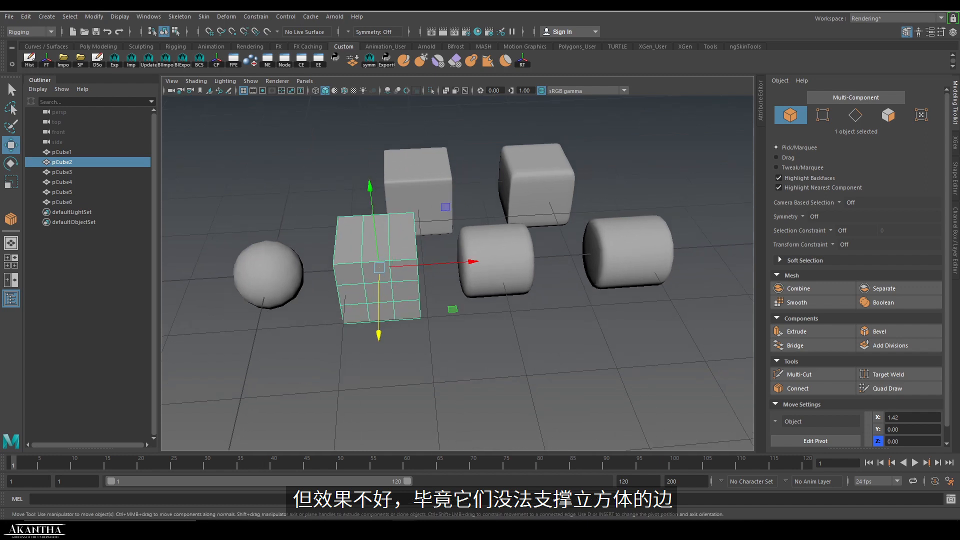
- Compare pCube3 with smooth preview off and on
click(500, 265)
key(1)
alt+drag(500, 265, 550, 239)
scroll(480, 227, up, 1)
key(3)
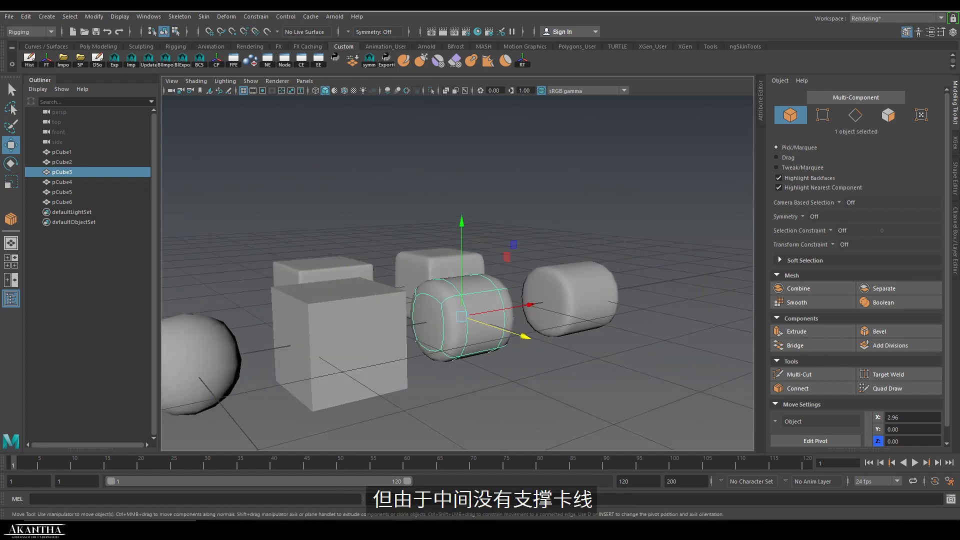
click(550, 239)
click(480, 310)
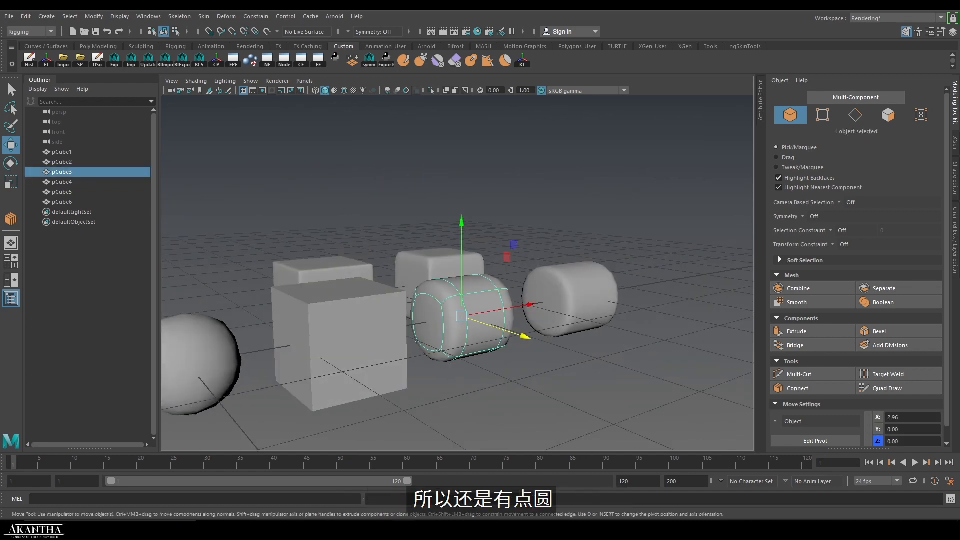
- Select pCube4 to examine its smoothed form, then deselect it and review the row of shapes from several angles
alt+middle_drag(480, 310, 435, 338)
click(528, 322)
alt+middle_drag(528, 321, 509, 323)
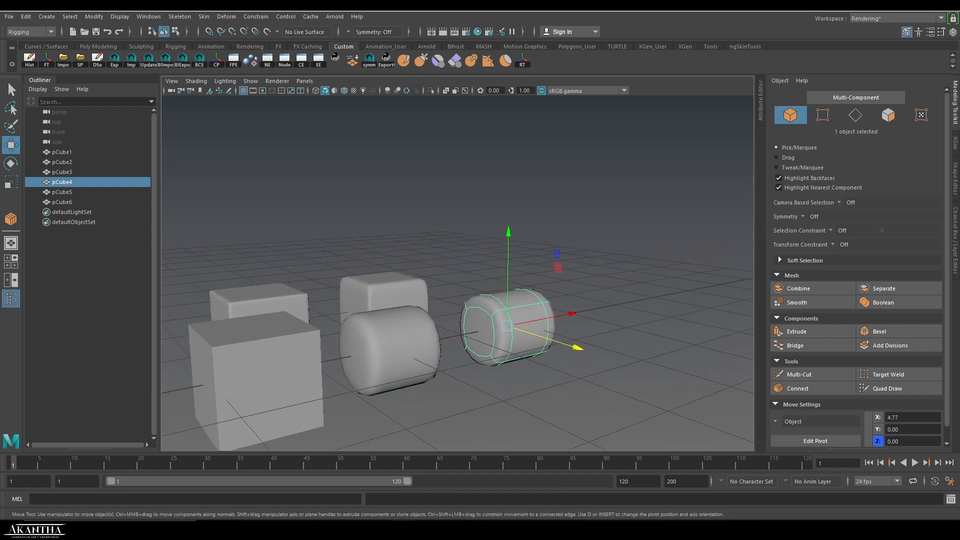
alt+drag(509, 323, 418, 370)
alt+middle_drag(418, 370, 370, 384)
click(370, 384)
alt+drag(370, 384, 297, 435)
alt+drag(400, 350, 450, 390)
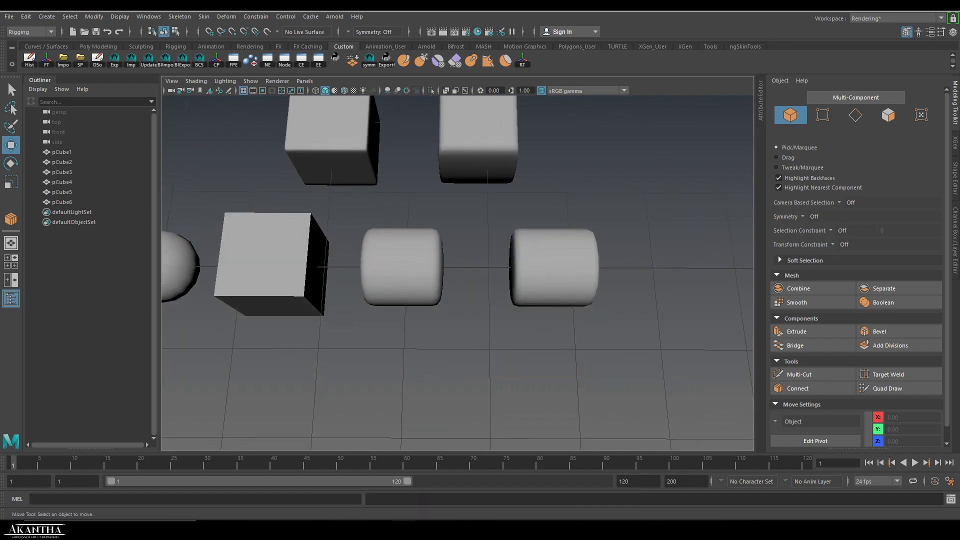
- Frame pCube5 and turn off its smooth preview to examine its support loops from above and from the side
click(478, 145)
key(f)
alt+drag(478, 300, 305, 260)
alt+middle_drag(305, 260, 367, 245)
alt+right_drag(368, 245, 350, 245)
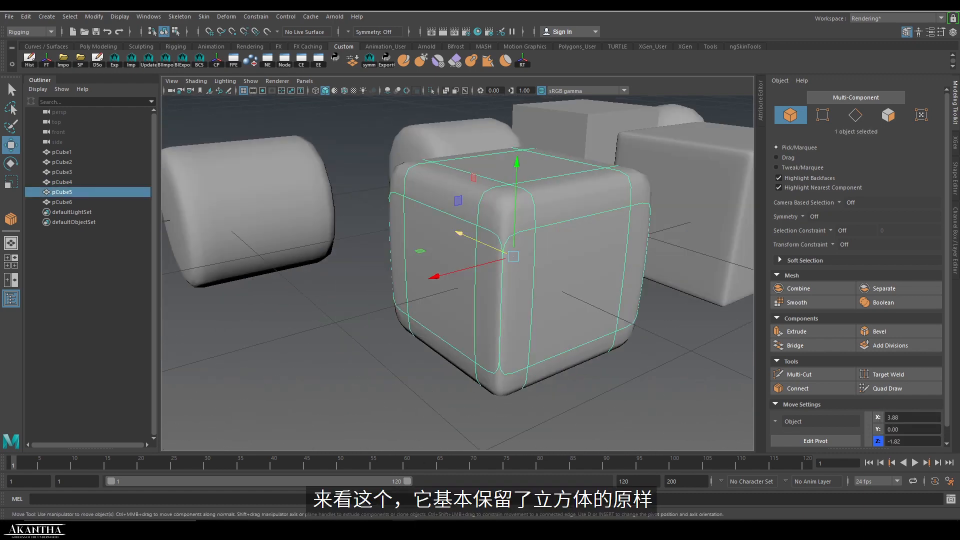
key(1)
alt+drag(350, 245, 280, 328)
alt+middle_drag(280, 327, 278, 347)
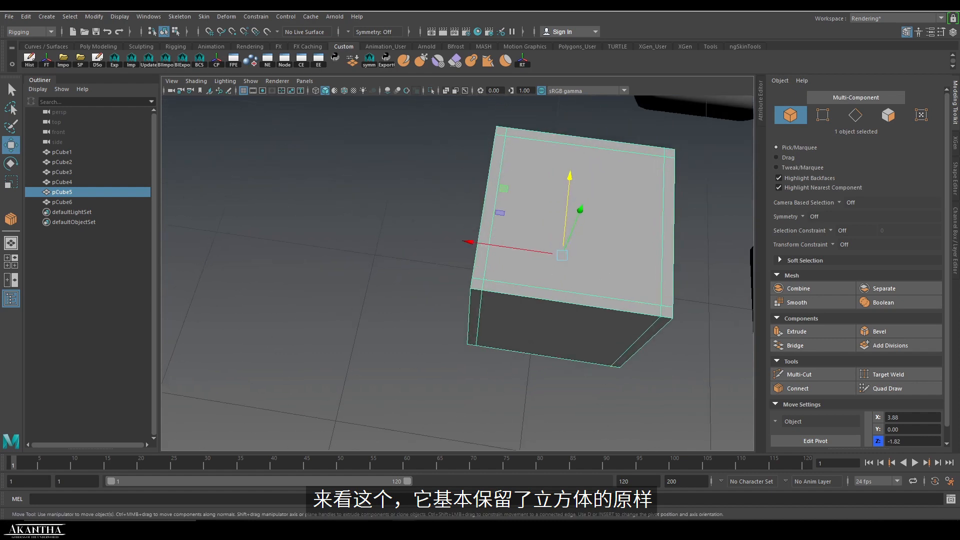
alt+drag(278, 347, 430, 255)
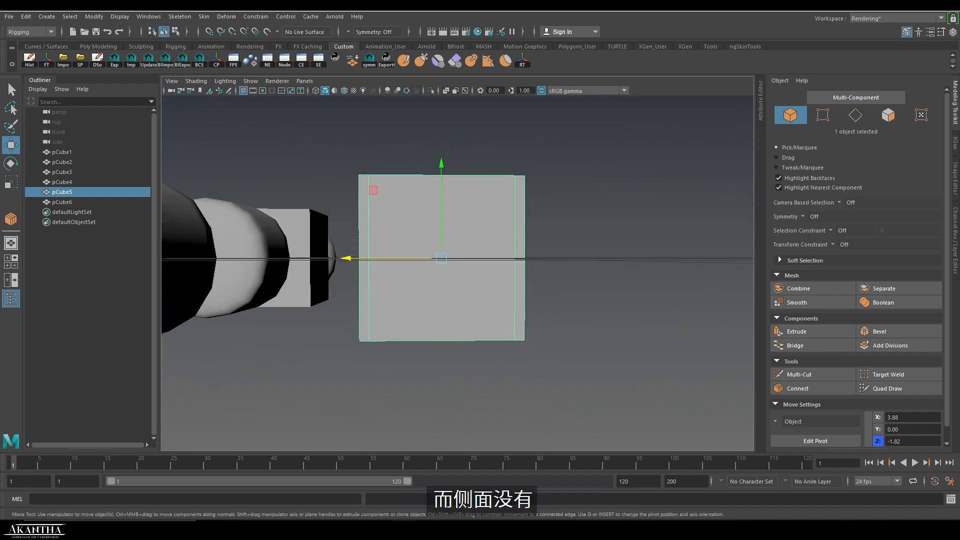
- Turn smooth preview back on for pCube5, deselect it, and examine the smoothed shape
key(3)
click(575, 310)
alt+drag(550, 310, 240, 345)
alt+drag(450, 300, 350, 350)
- Isolate pCube6 in the viewport and frame it
click(318, 311)
key(ctrl+1)
key(f)
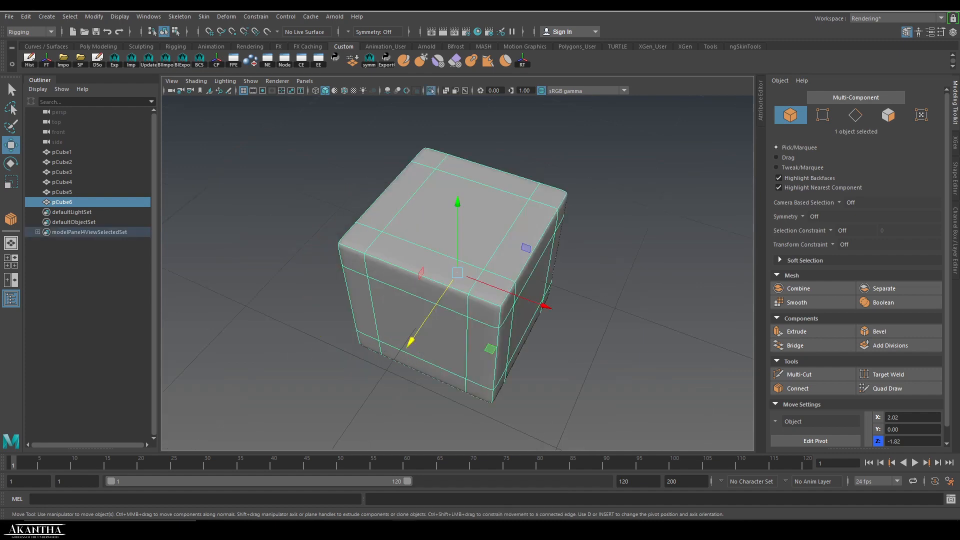
- Compare pCube6, with support loops along all its edges, with smooth preview off and on
key(1)
alt+drag(440, 310, 675, 232)
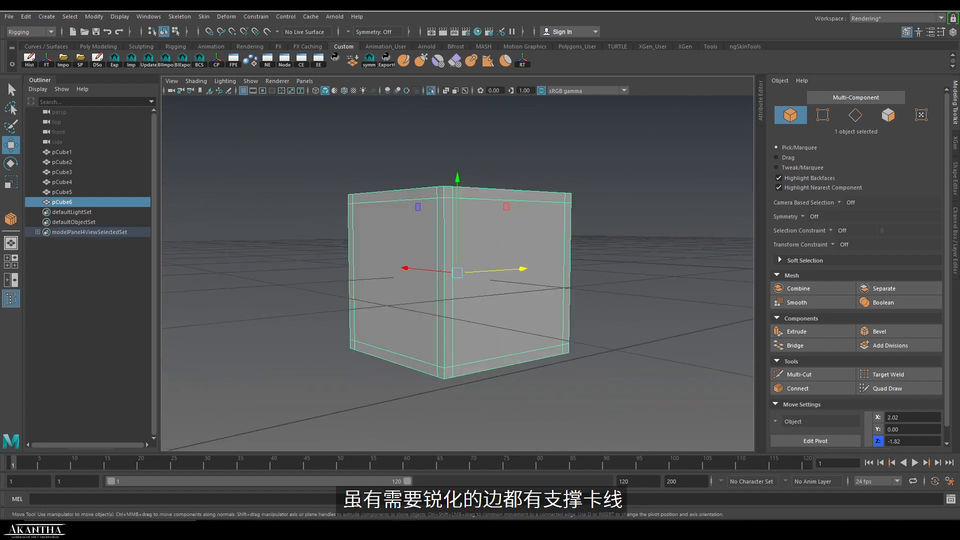
alt+drag(450, 250, 475, 295)
key(3)
click(320, 290)
scroll(400, 295, down, 3)
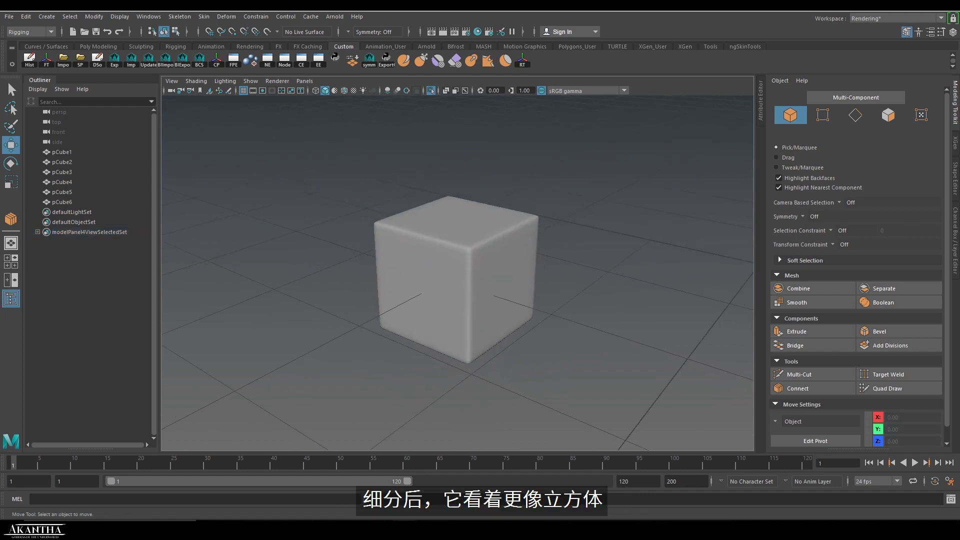
- Turn off smooth preview on pCube6 and connect an edge ring across its top face with one central loop
alt+drag(400, 295, 493, 390)
scroll(520, 297, up, 3)
click(450, 300)
key(1)
right_drag(527, 228, 526, 202)
alt+drag(522, 205, 500, 221)
click(492, 169)
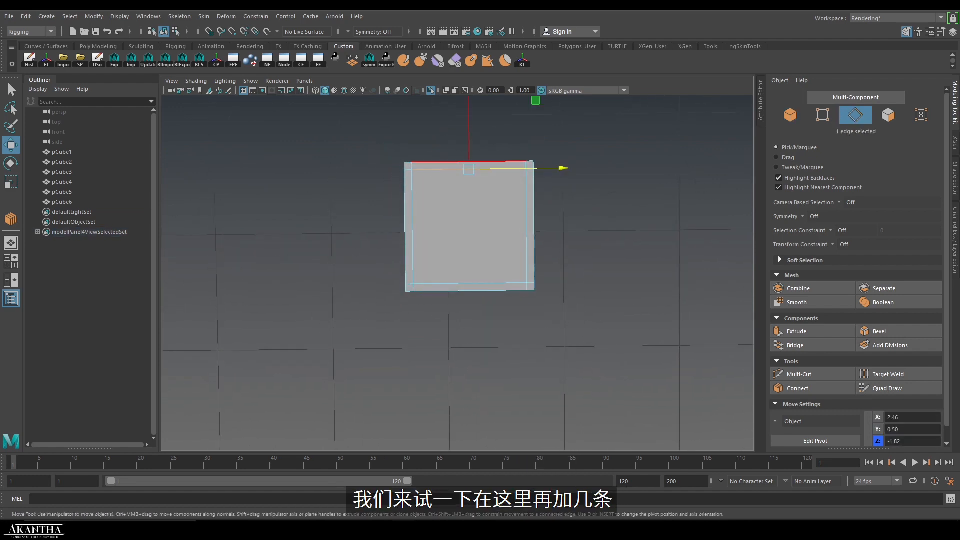
shift+double_click(493, 162)
click(800, 388)
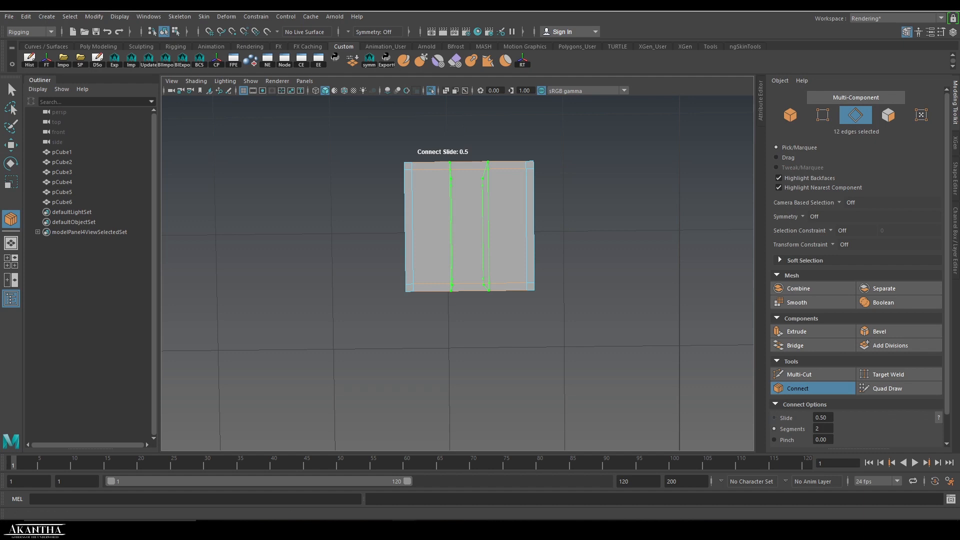
key(w)
- Connect the perpendicular edge ring on pCube6's top face with one segment to add a second central loop
click(534, 205)
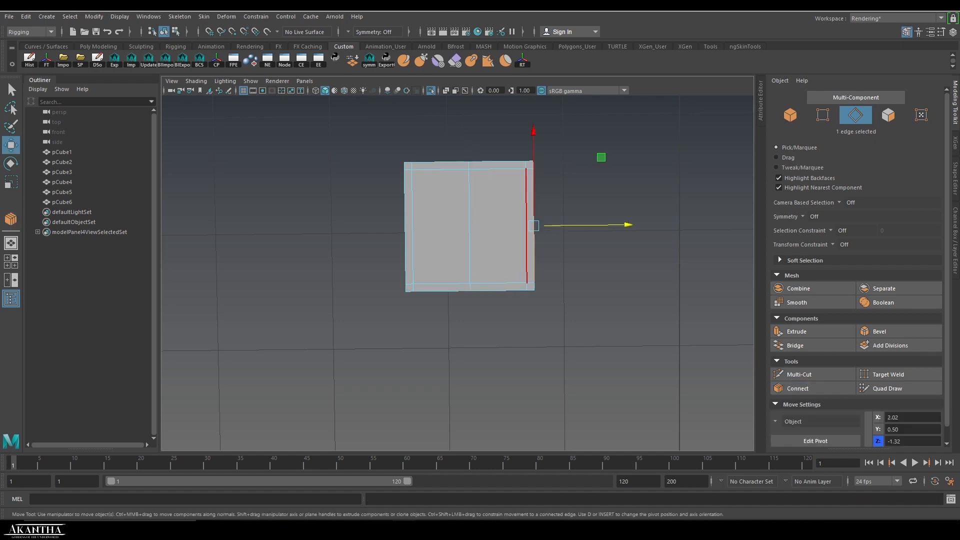
shift+double_click(527, 205)
click(798, 388)
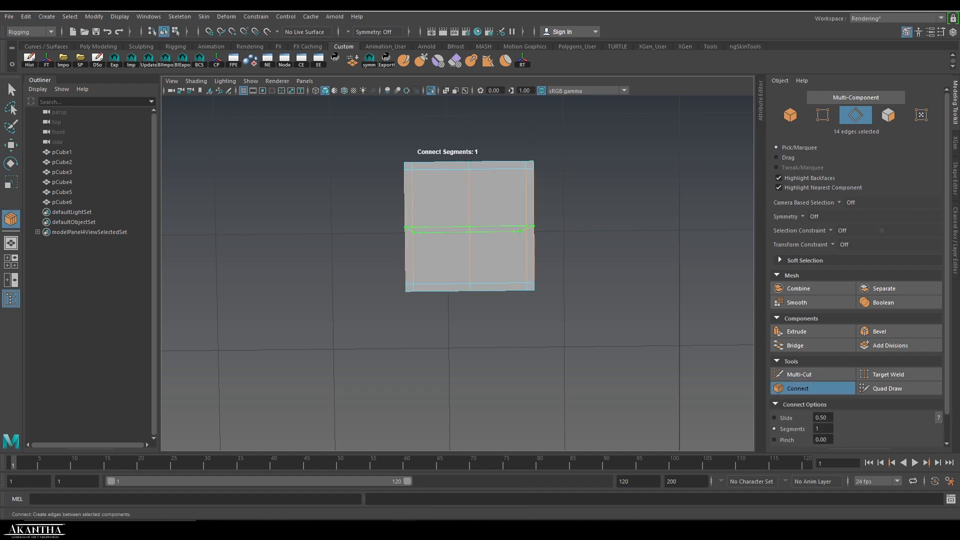
key(w)
- Connect pCube6's vertical edge ring with one segment to add a horizontal loop around its middle
alt+drag(470, 345, 475, 225)
click(524, 290)
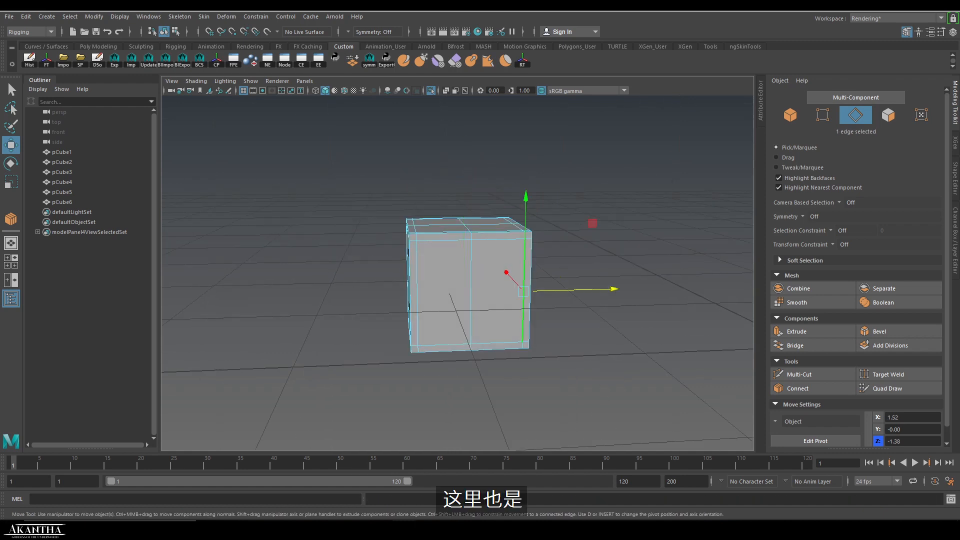
shift+double_click(471, 290)
click(798, 388)
key(w)
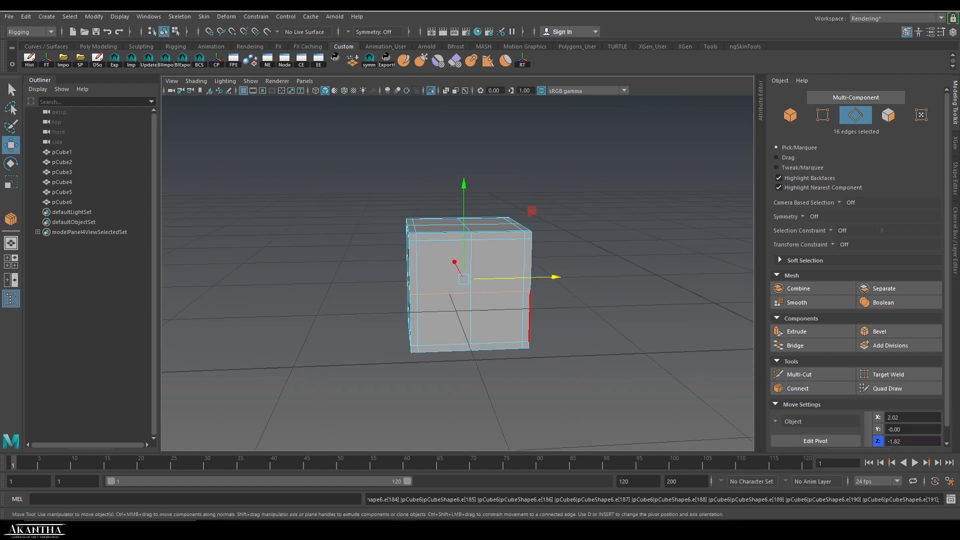
- Return pCube6 to object selection, turn on its smooth preview, and deselect it to examine the result
right_drag(515, 292, 564, 228)
key(3)
click(563, 228)
alt+drag(550, 260, 578, 305)
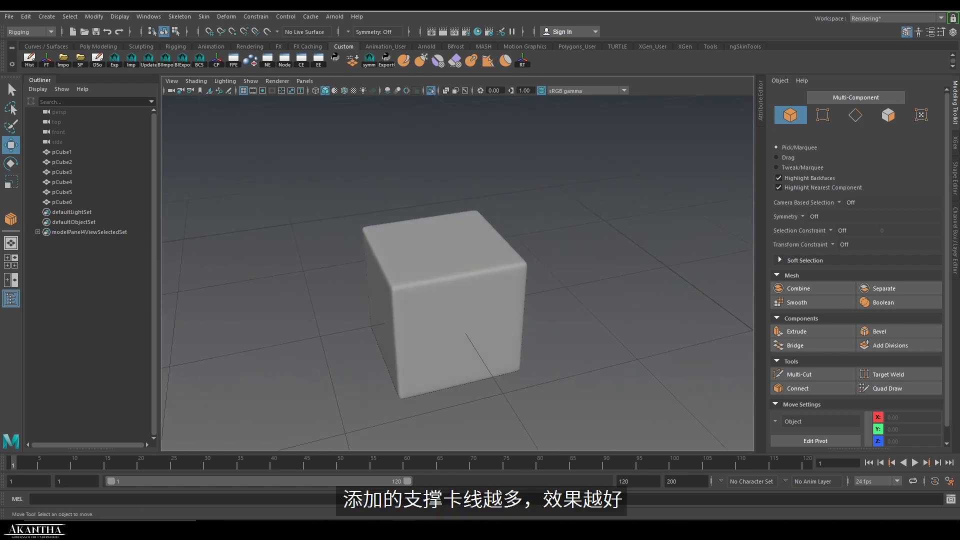